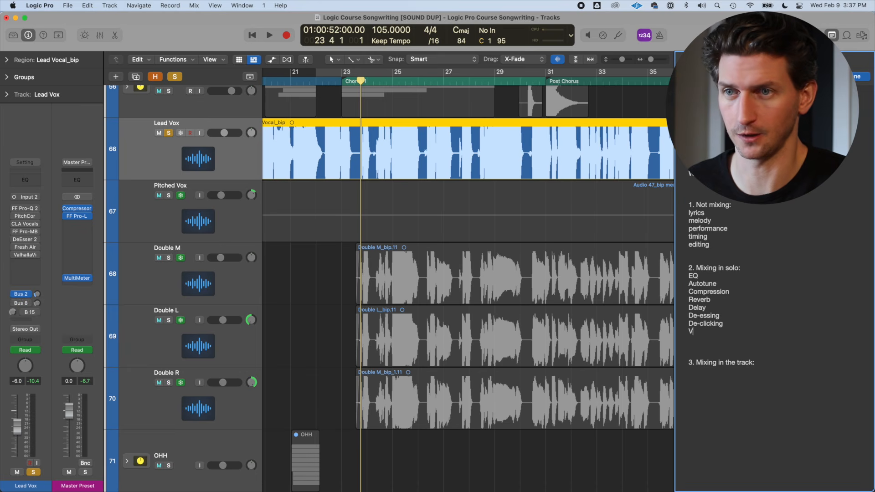
- Add Volume and Colour to the end of the "Mixing in solo" list in the project notes
type("me")
key("Return")
type("Colou")
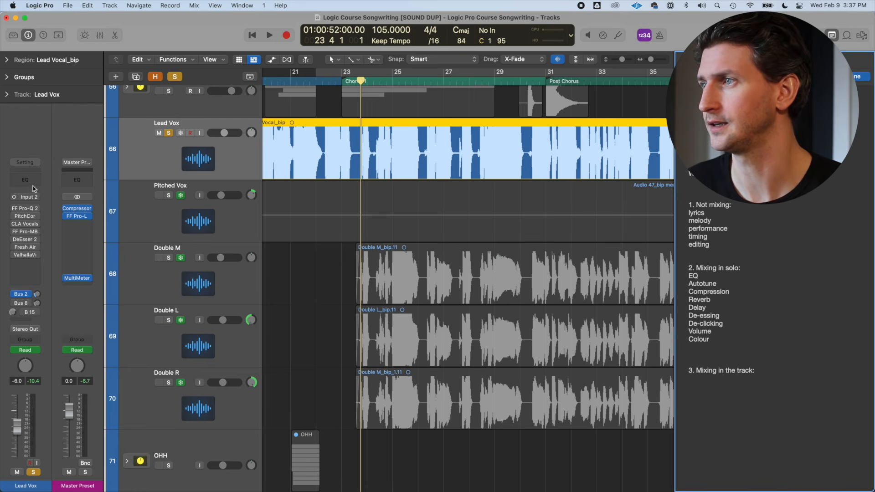
- Inspect the FF Pro-Q 2 EQ bands on the Lead Vox track and move the playhead to bar 25
left_click_drag(343, 73, 607, 75)
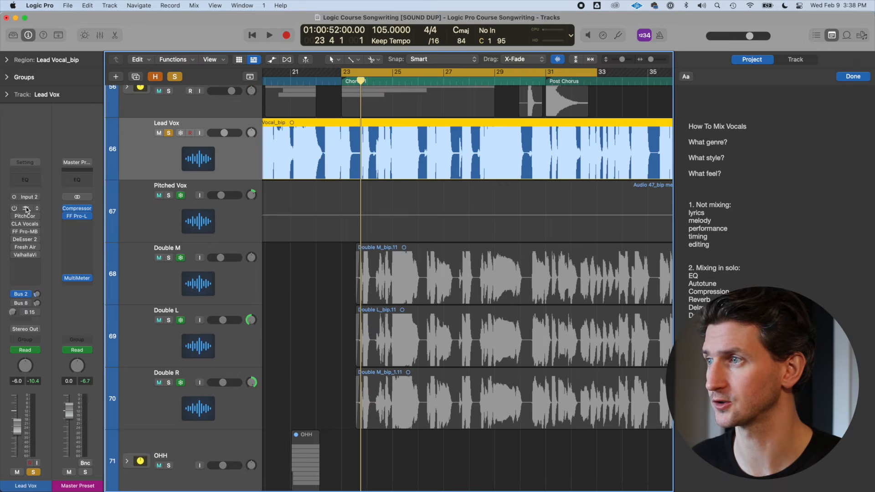
left_click(26, 209)
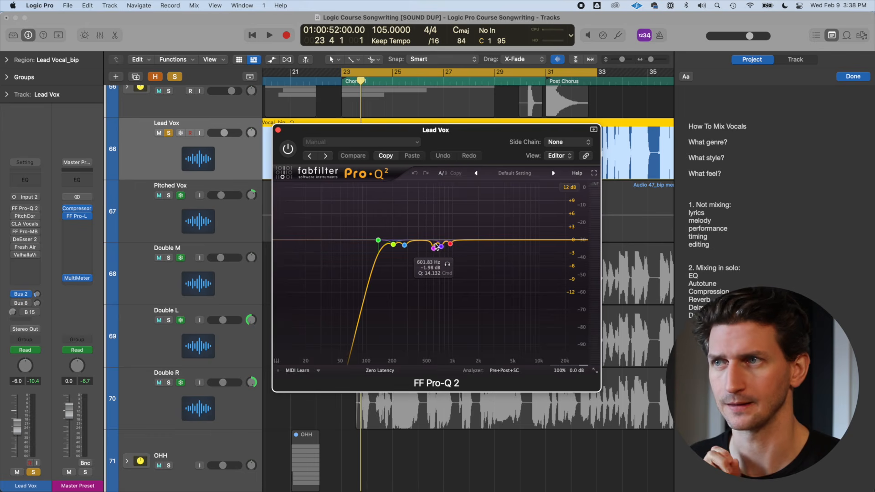
left_click(394, 82)
left_click(278, 130)
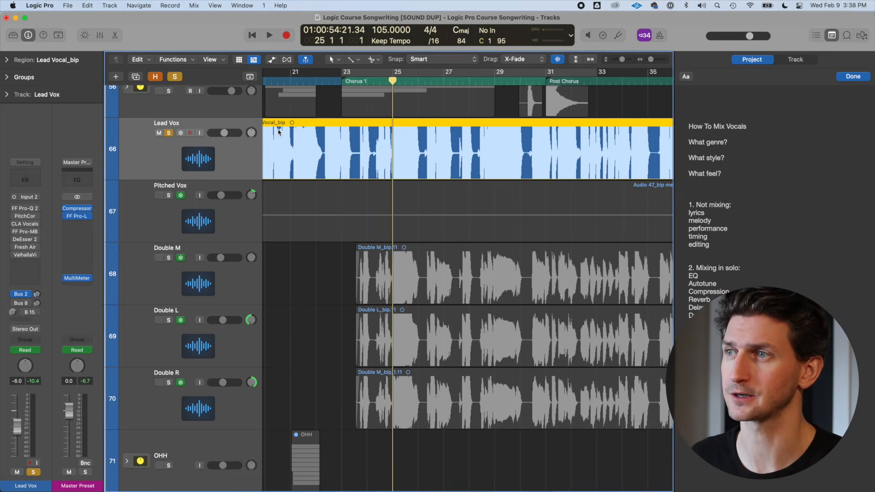
- Turn off waveform zoom, enable FF Pro-Q 2 on Lead Vox, and audition the EQ from bar 25
left_click(562, 60)
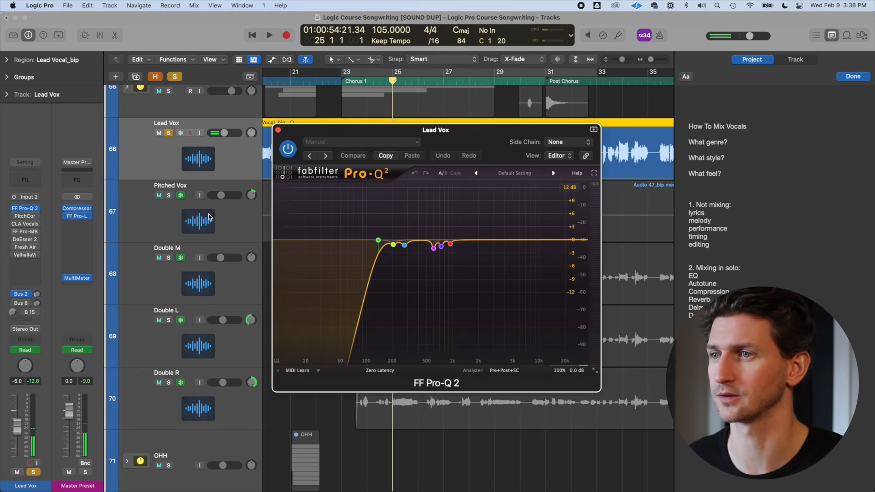
key("space")
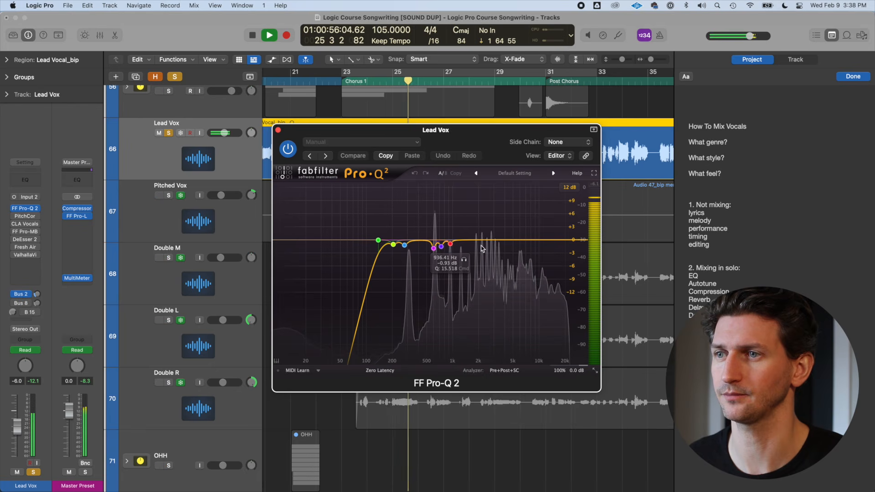
key("space")
left_click(277, 130)
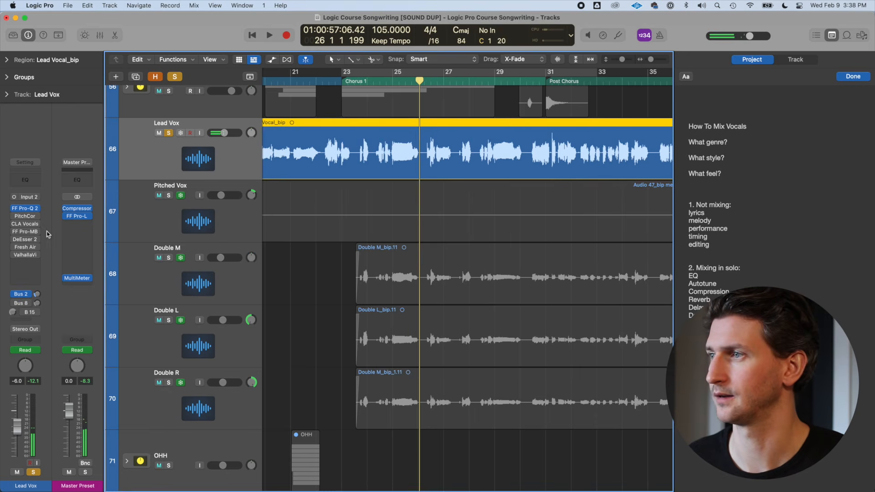
- Enable the Pitch Correction and CLA Vocals plug-ins on Lead Vox
left_click(25, 217)
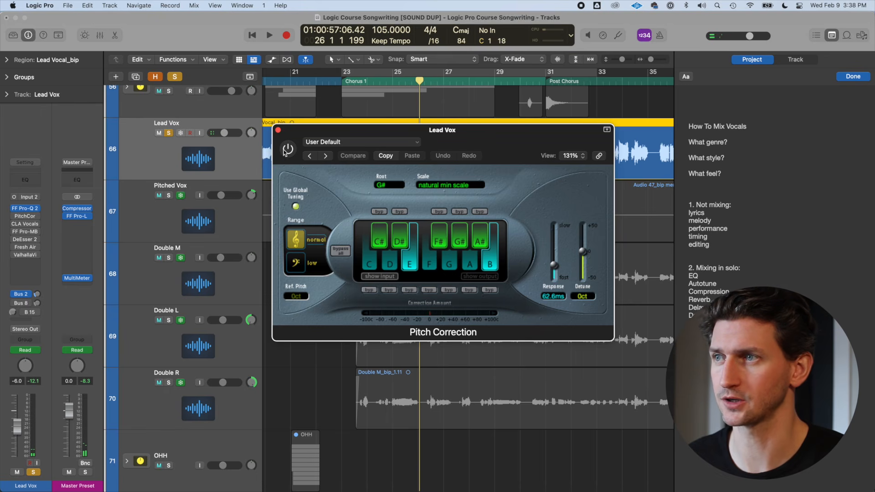
left_click(277, 131)
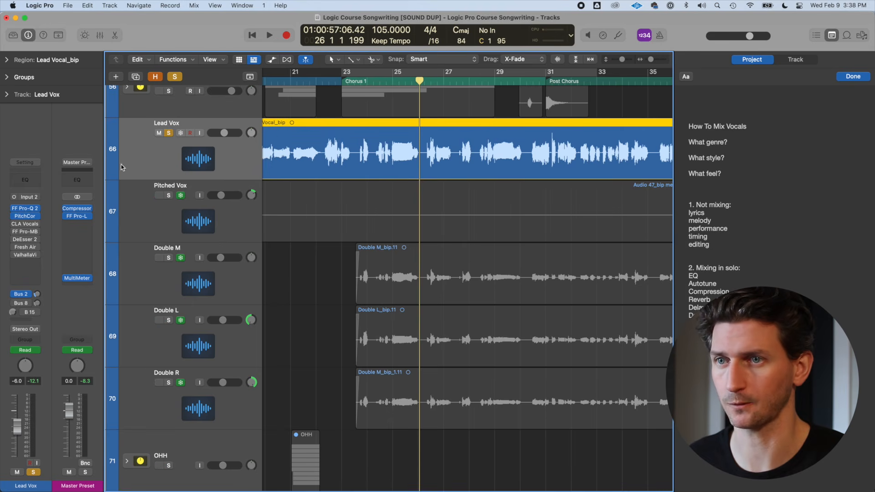
left_click(26, 225)
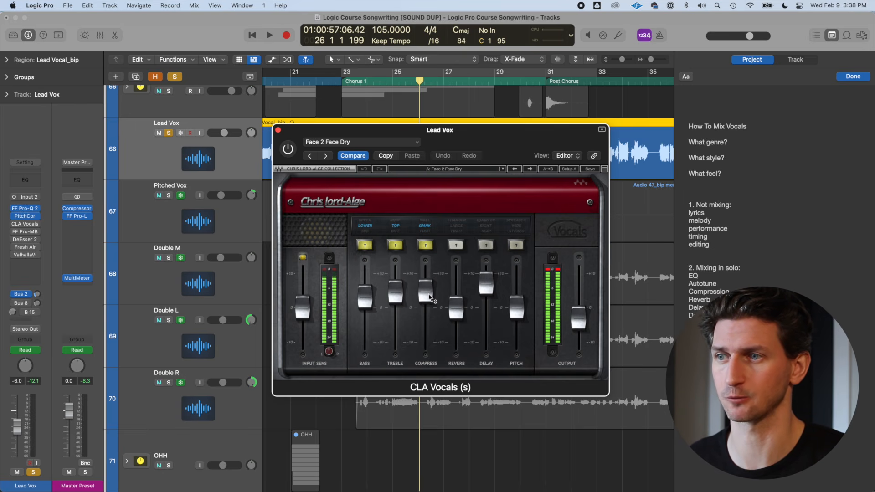
- Enable the FF Pro-MB multiband compressor on Lead Vox and audition it in Chorus 1
left_click(23, 231)
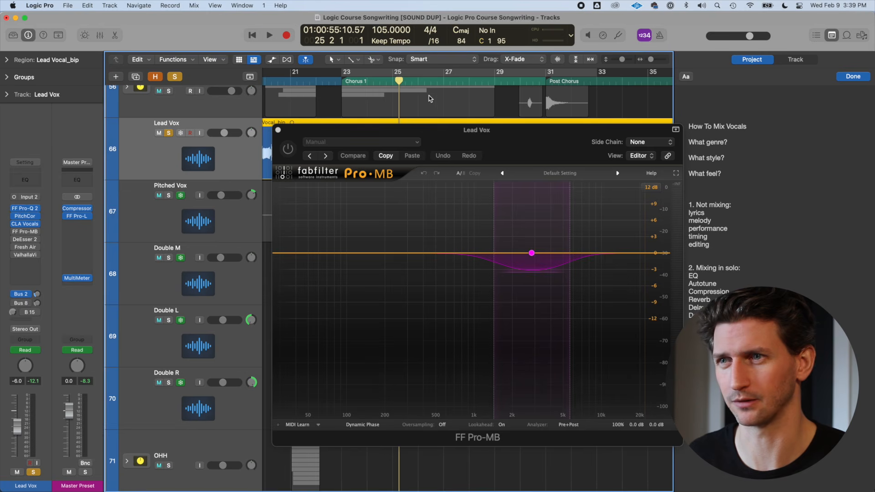
left_click(287, 149)
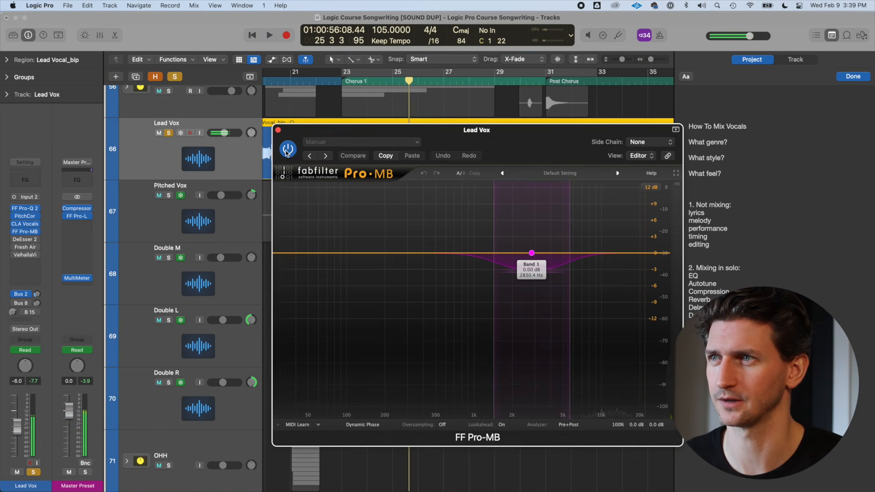
left_click(348, 85)
key("space")
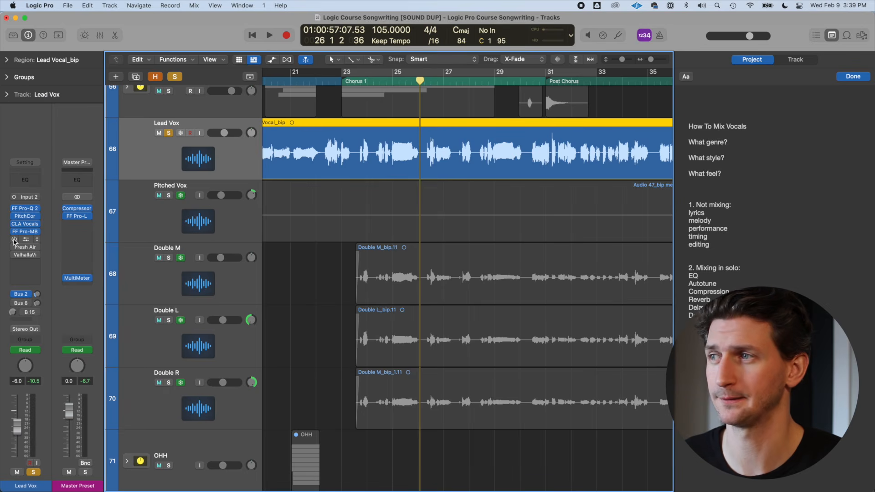
- Locate iZotope's RX 8 De-click among the plug-ins available for Lead Vox's empty insert slot, without inserting it
left_click(28, 265)
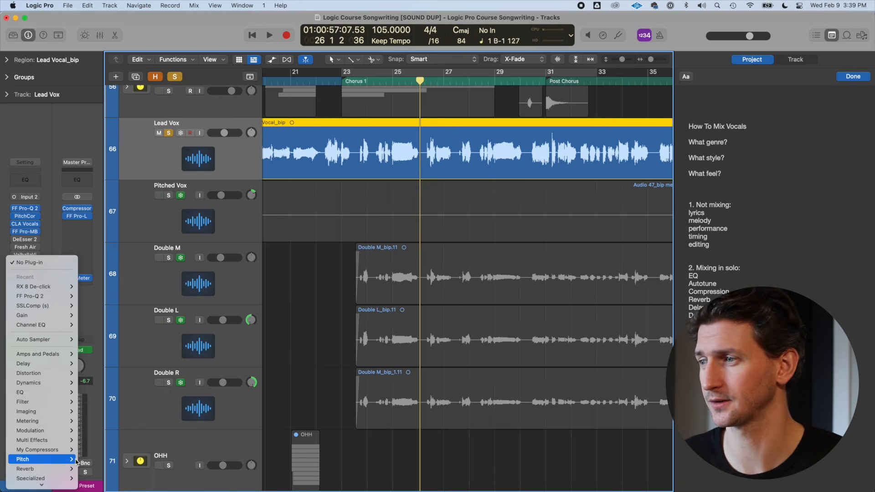
mouse_move(44, 472)
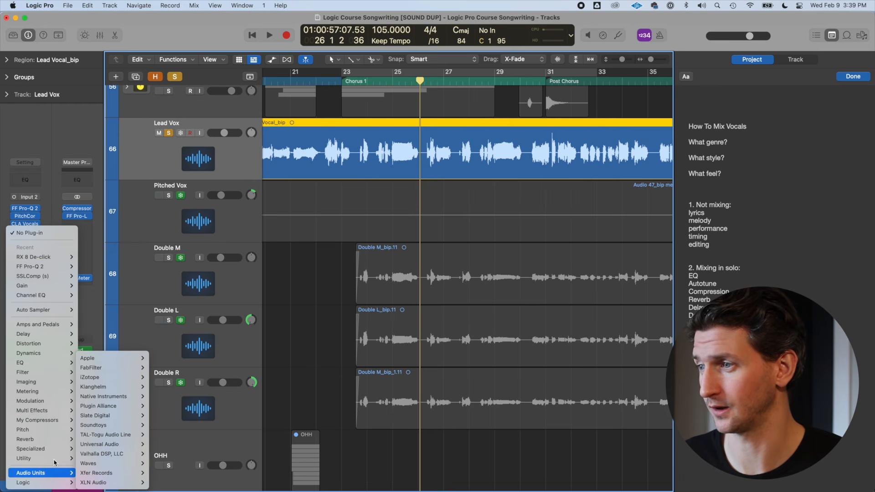
mouse_move(45, 381)
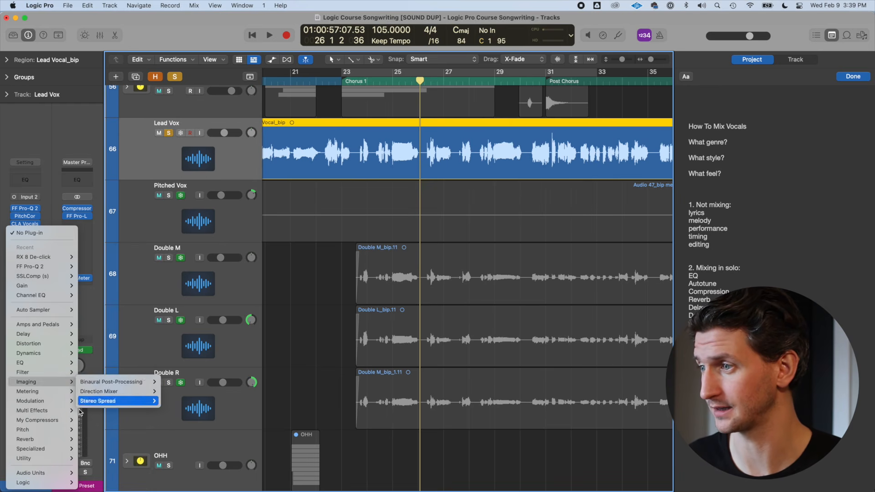
mouse_move(135, 381)
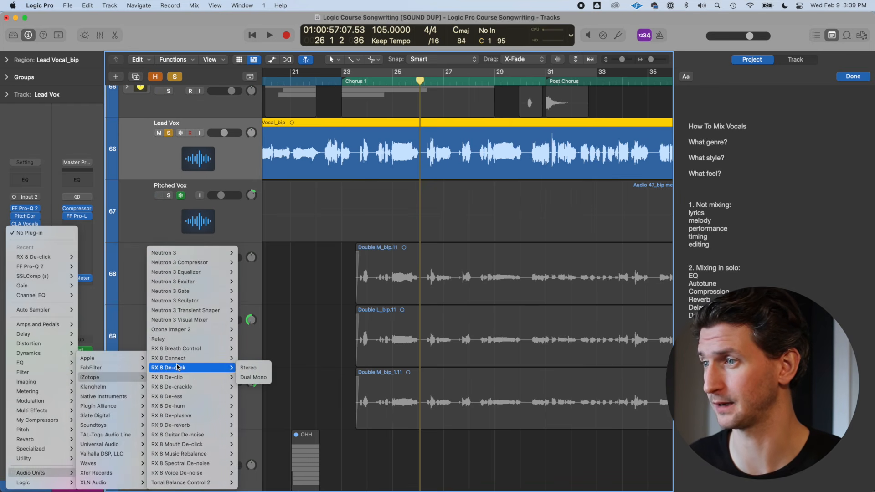
mouse_move(205, 358)
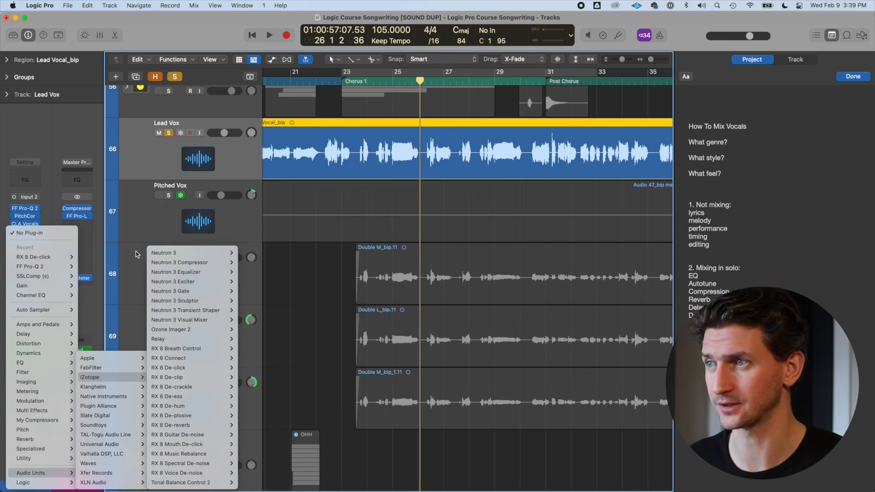
left_click(148, 169)
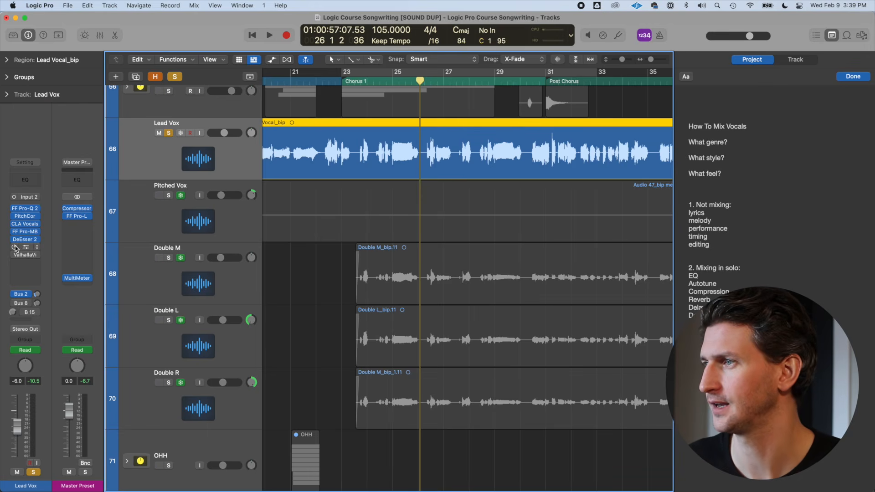
- Enable the Fresh Air plug-in on Lead Vox and adjust its High Air amount
left_click(22, 247)
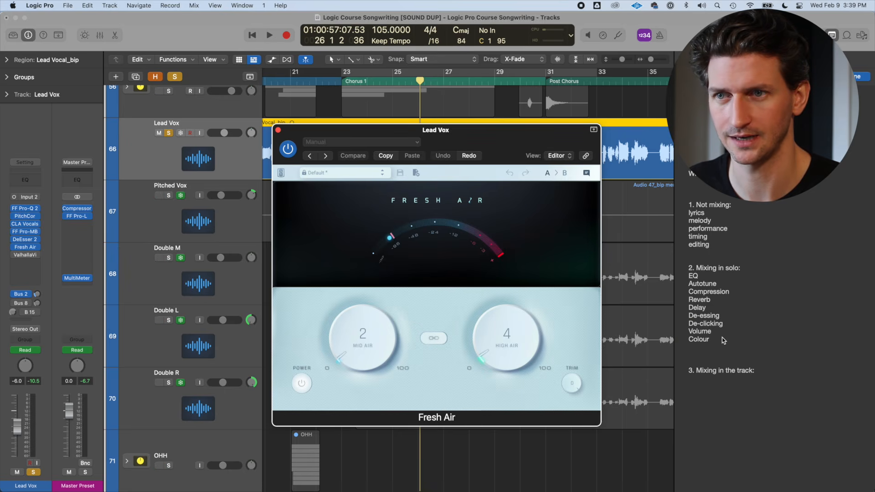
left_click_drag(505, 346, 505, 339)
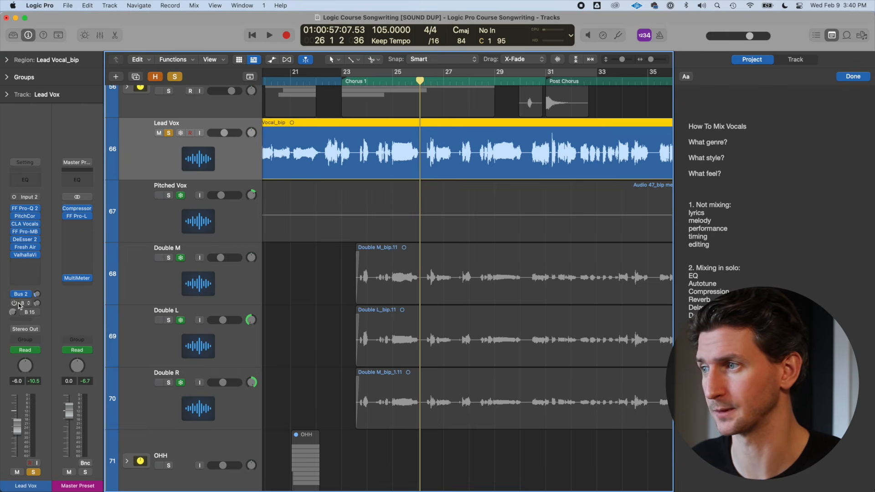
- Review the ValhallaVintageVerb settings on Lead Vox and audition the processed vocal through Chorus 1
left_click(26, 256)
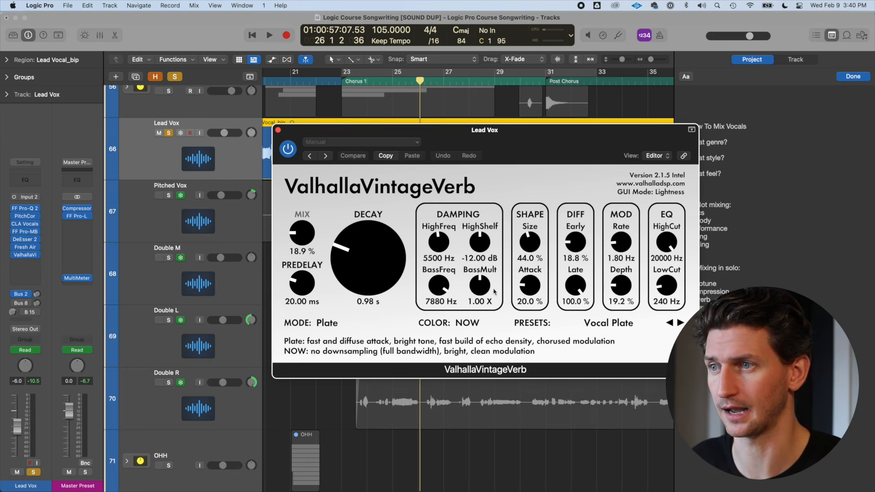
left_click(277, 128)
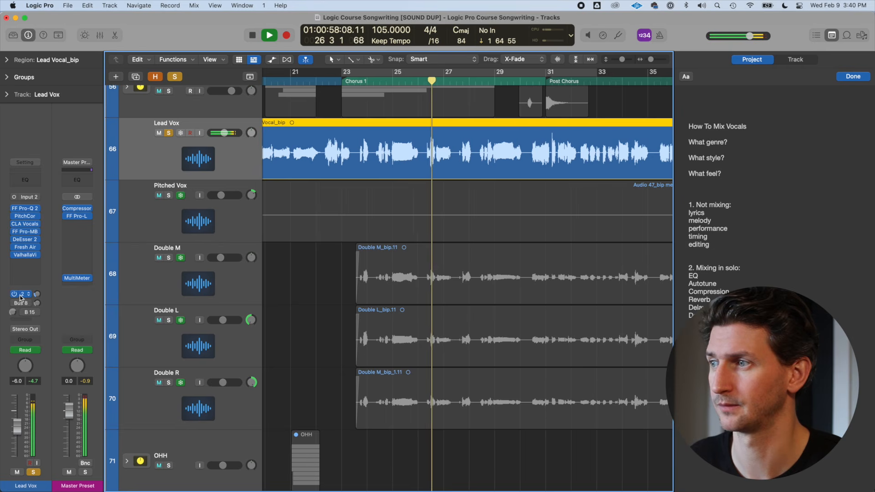
left_click(388, 82)
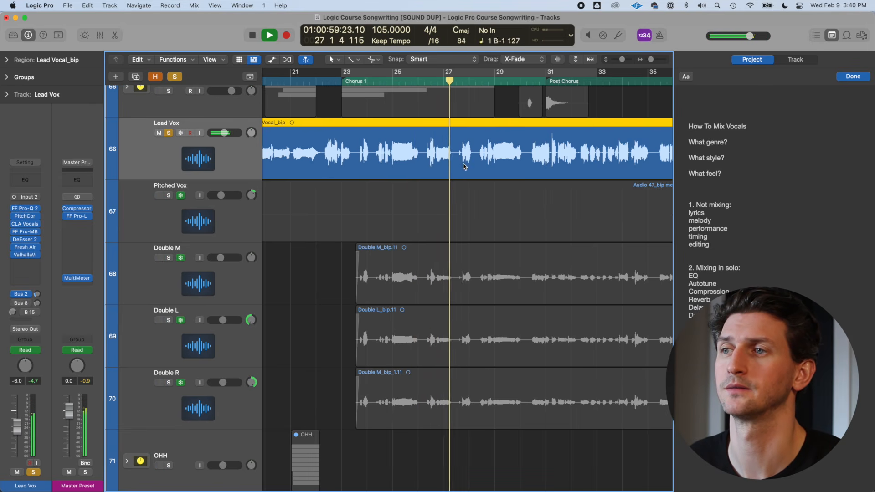
scroll(464, 166, "right", 5)
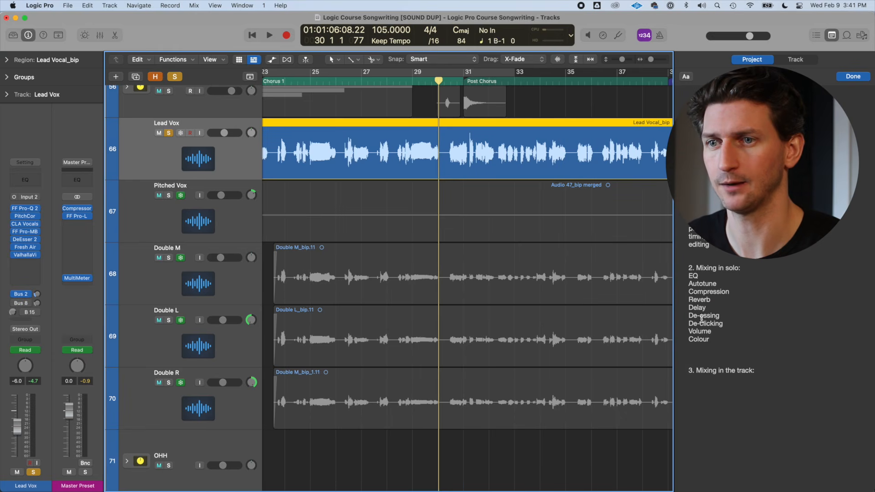
- Show the Big Verb channel fed by Lead Vox's Bus 2 send and open its Compressor
left_click(780, 363)
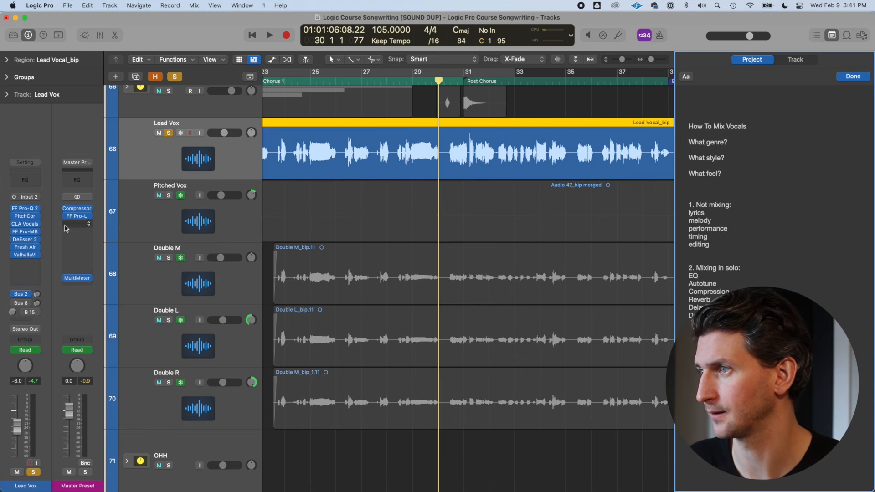
left_click(22, 294)
left_click(44, 262)
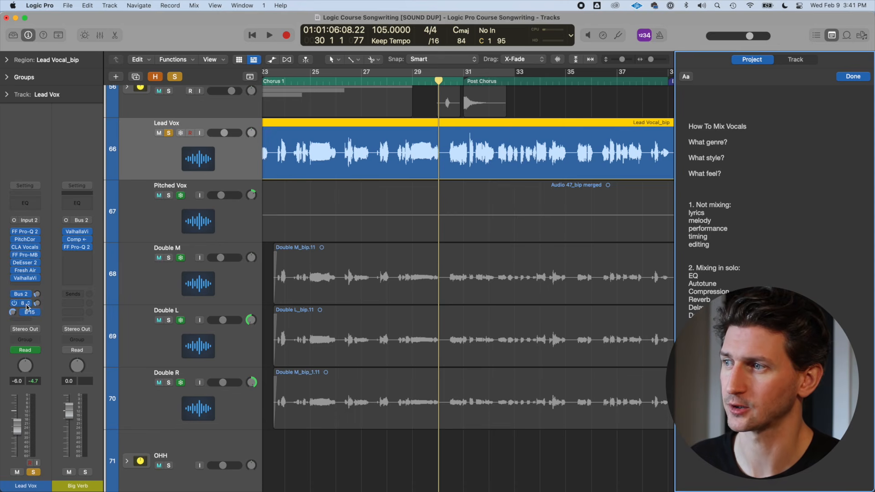
left_click(67, 243)
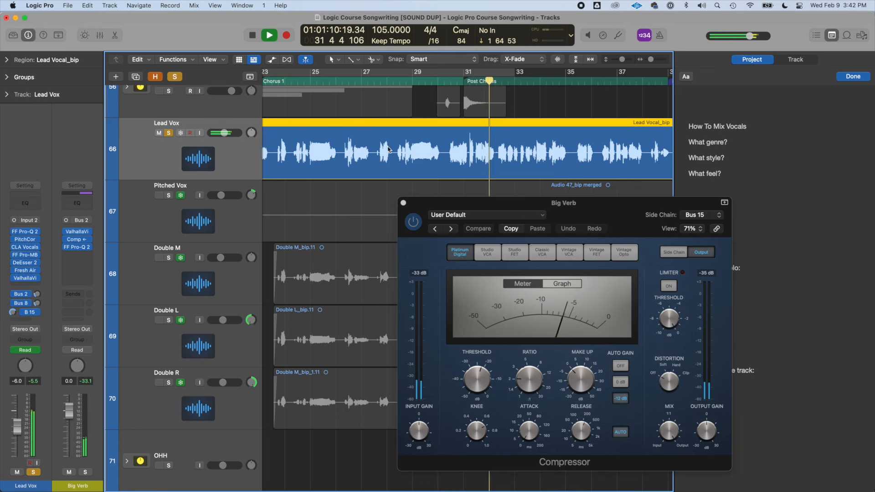
- Play Lead Vox through the Post Chorus to examine how the Big Verb compressor reacts, and close the compressor
scroll(404, 159, "right", 3)
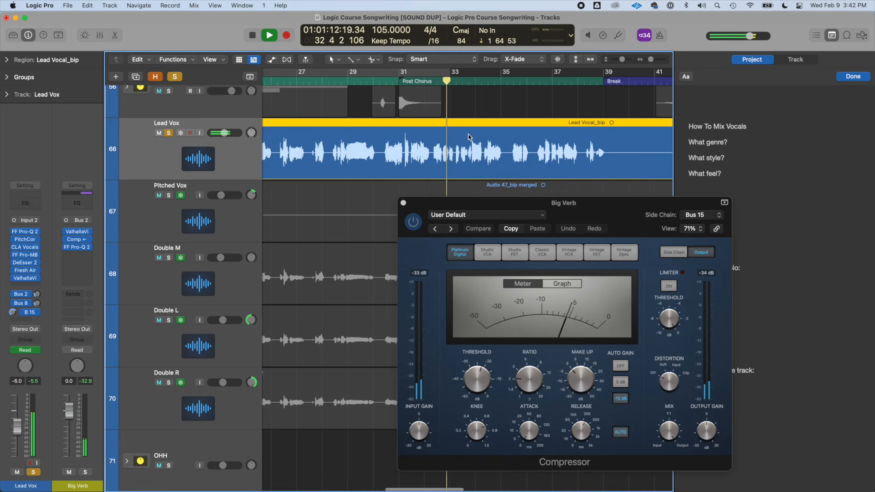
key("space")
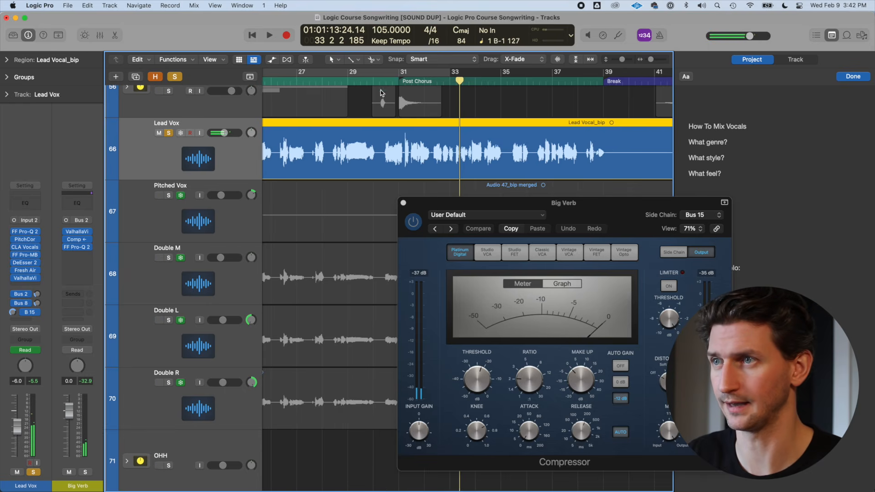
scroll(396, 141, "left", 3)
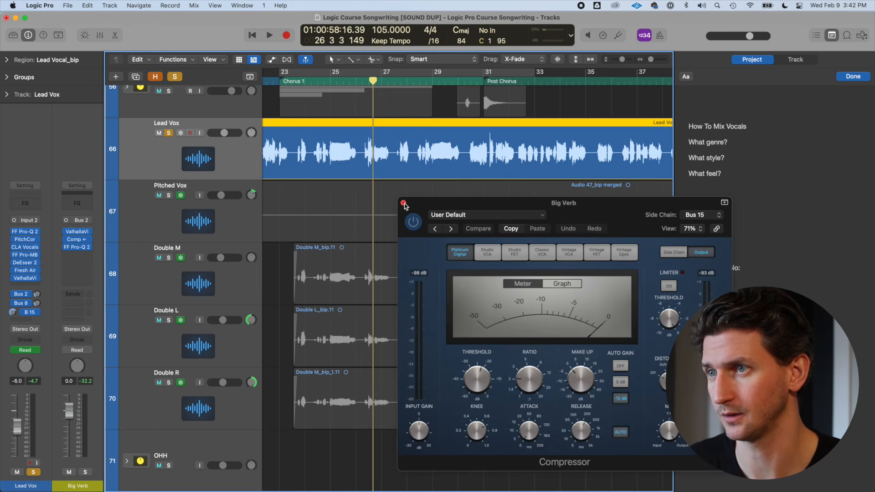
left_click(404, 204)
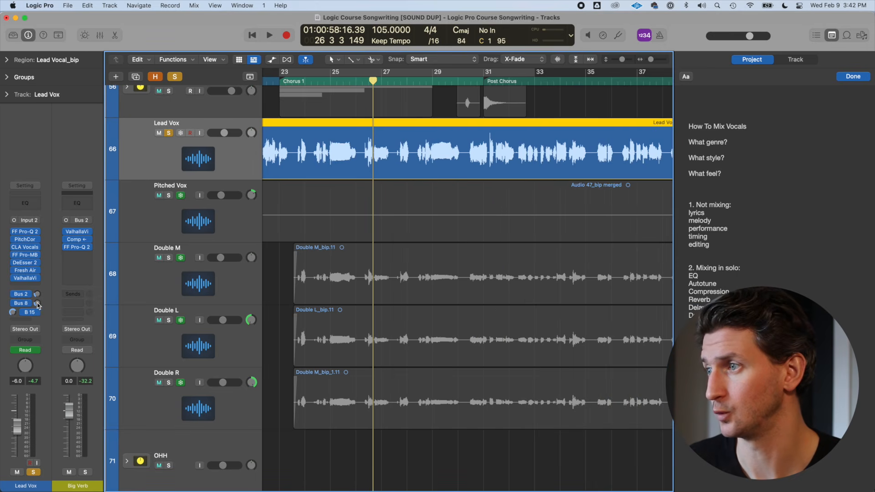
- Inspect Big Verb's FF Pro-Q 2 and the ValhallaVintageVerb on the Vox Delay channel fed by Lead Vox's Bus 8 send
left_click(76, 247)
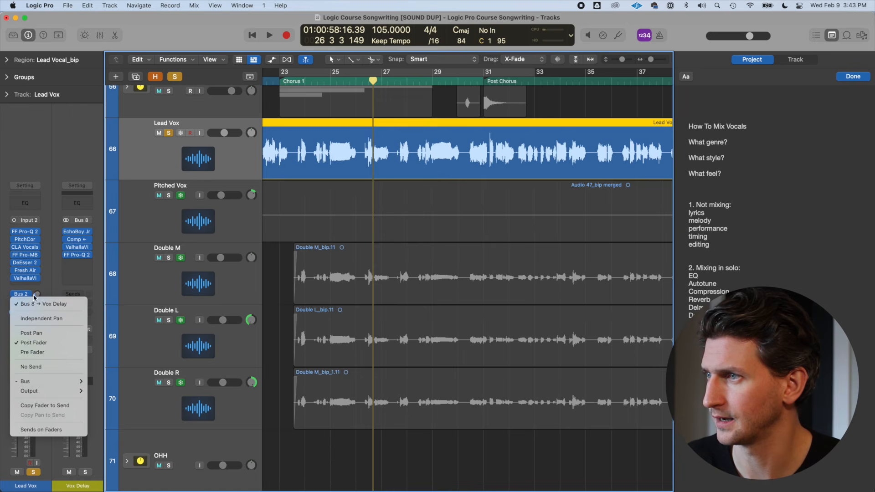
left_click(23, 314)
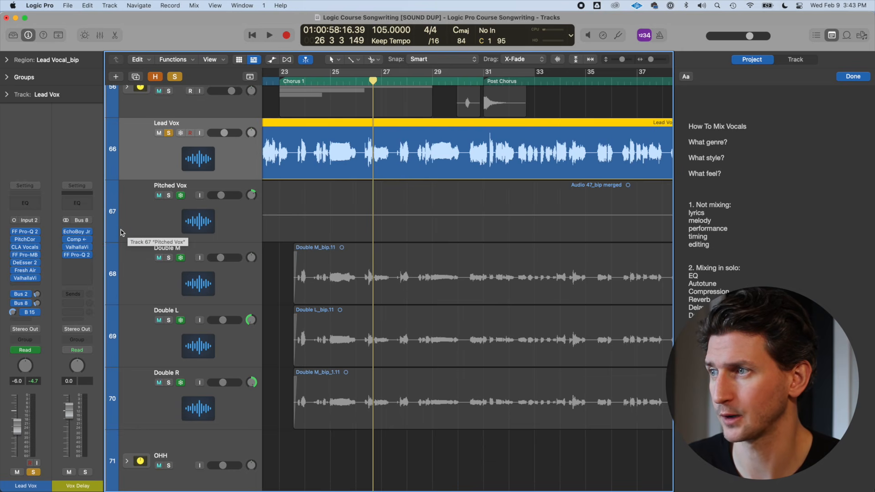
left_click(82, 250)
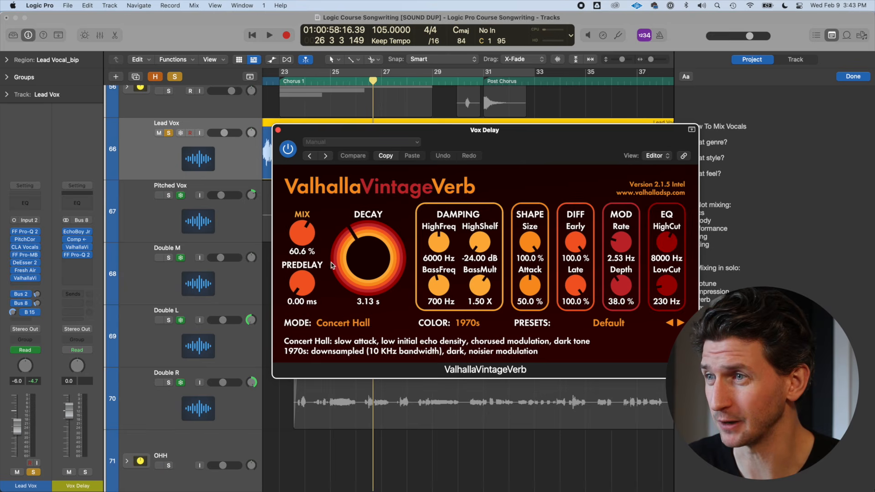
- Close the Vox Delay reverb and play the soloed Lead Vox through the rest of Chorus 1 with its sends
left_click(277, 131)
key("space")
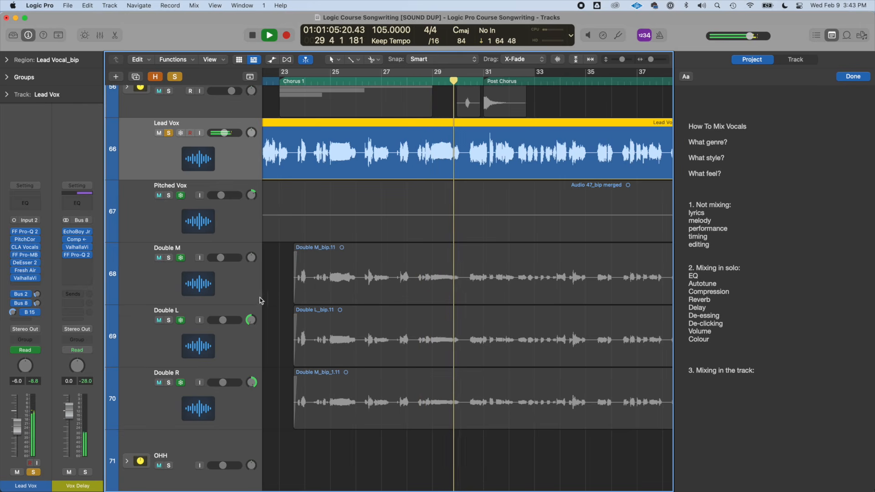
key("space")
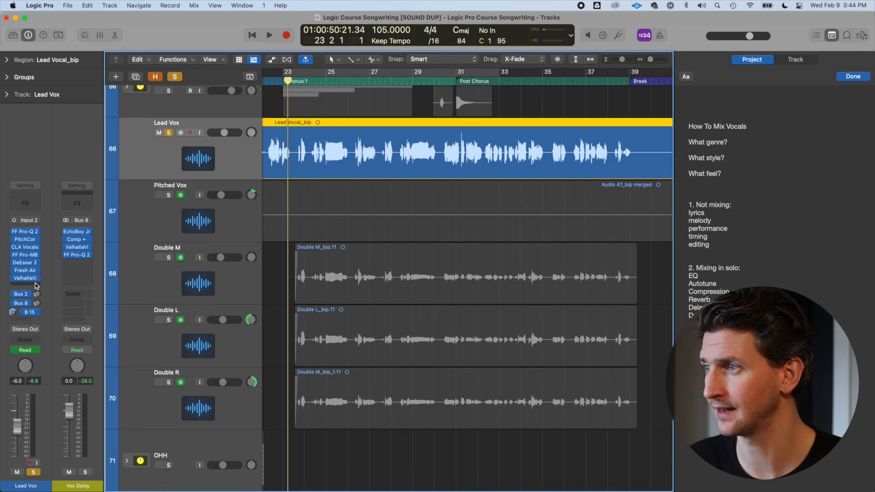
left_click(36, 285)
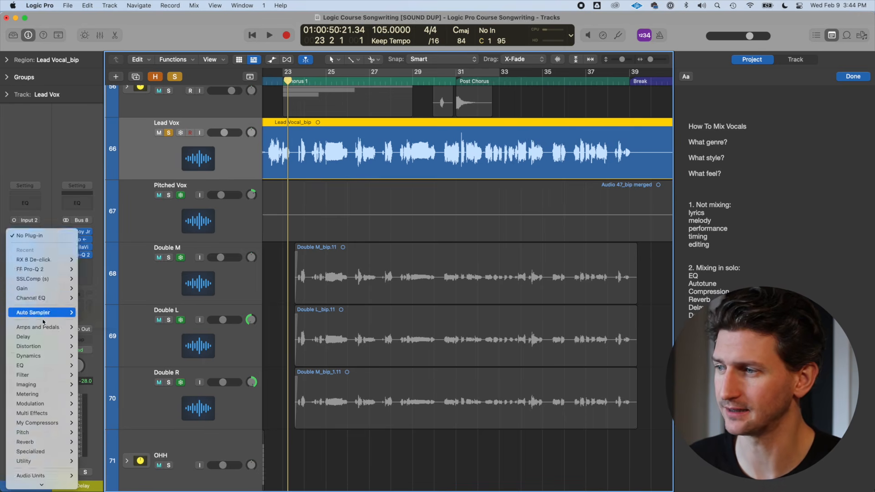
mouse_move(53, 472)
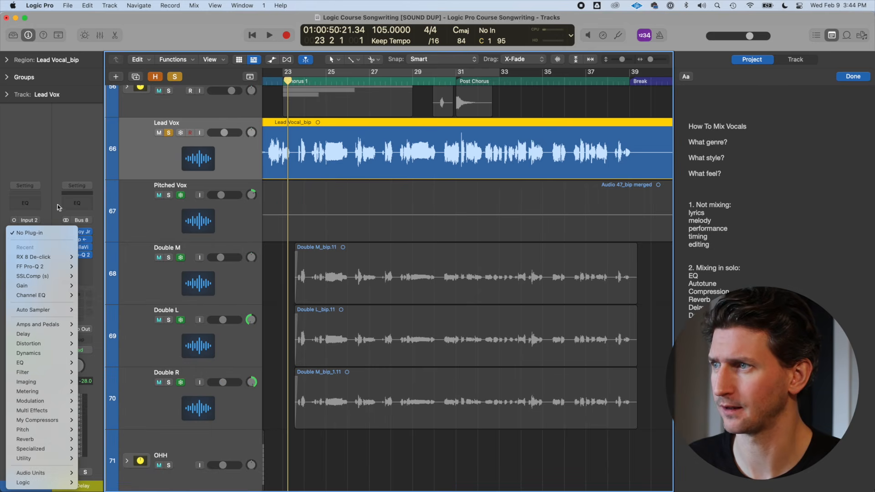
left_click(54, 165)
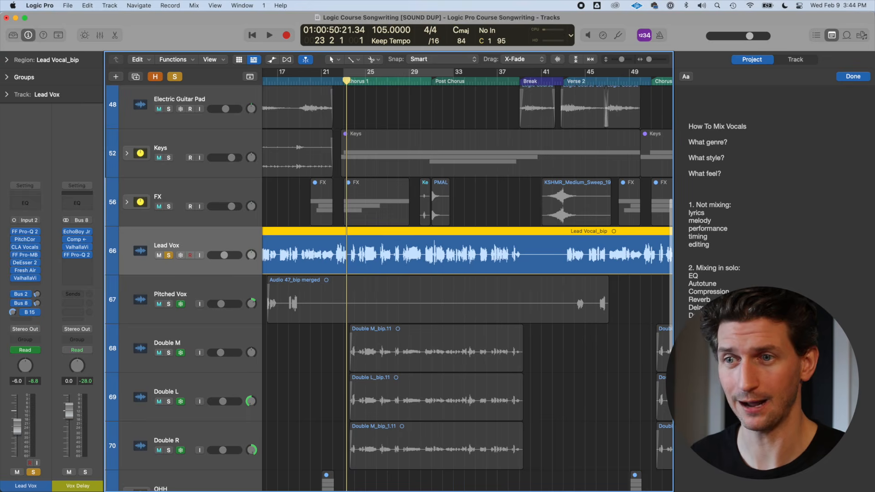
- Solo the instrument tracks from Drums through FX together with Lead Vox and play the mix into Chorus 1
left_click(765, 387)
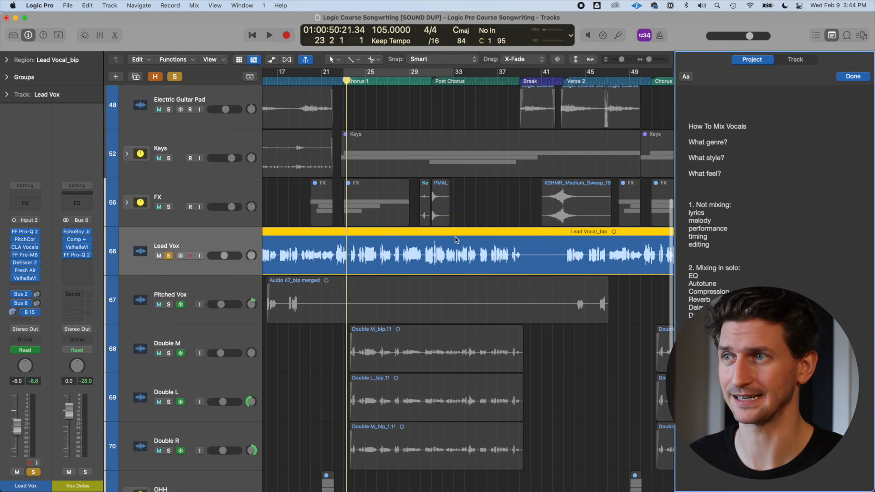
scroll(335, 251, "up", 5)
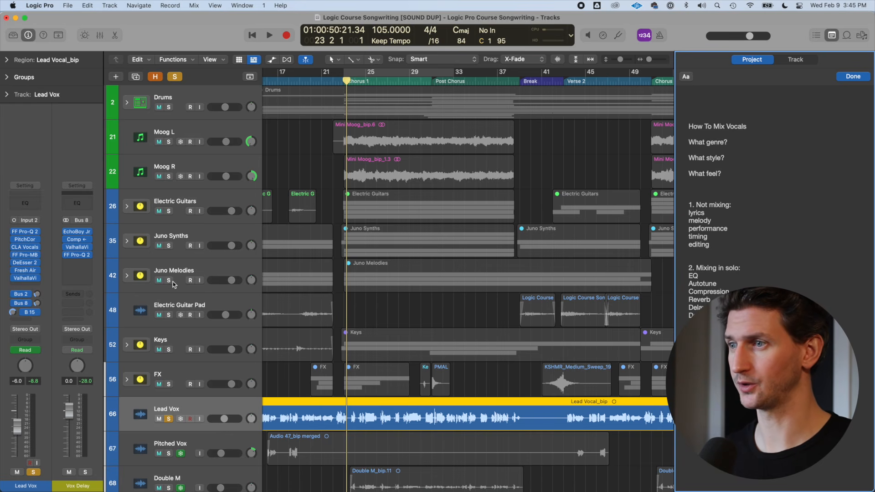
scroll(173, 284, "down", 3)
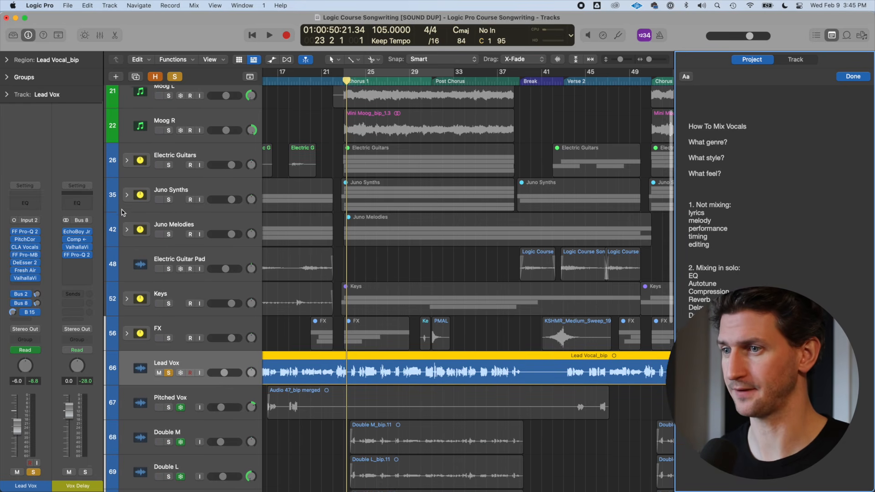
scroll(123, 213, "down", 10)
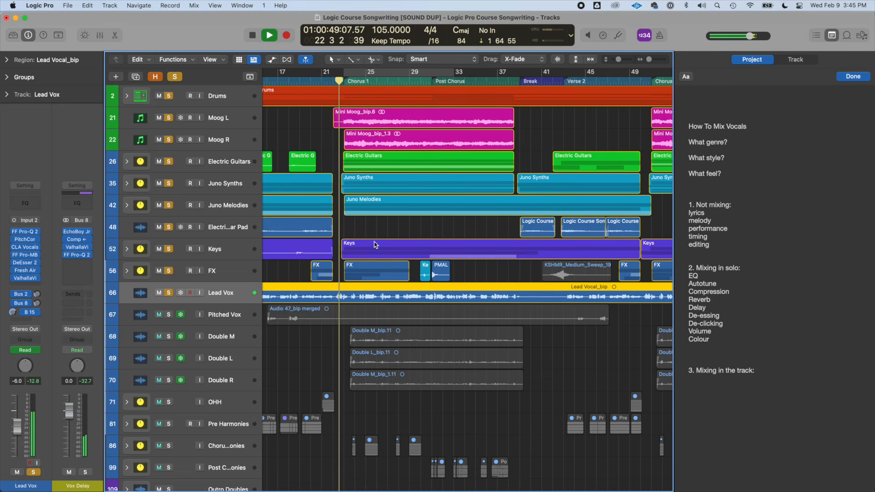
key("super+Down")
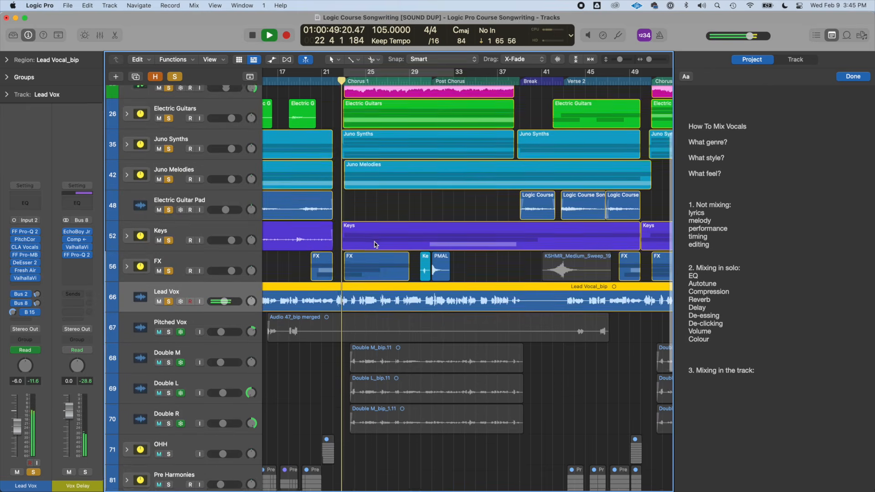
scroll(374, 245, "down", 1)
key("super+Up")
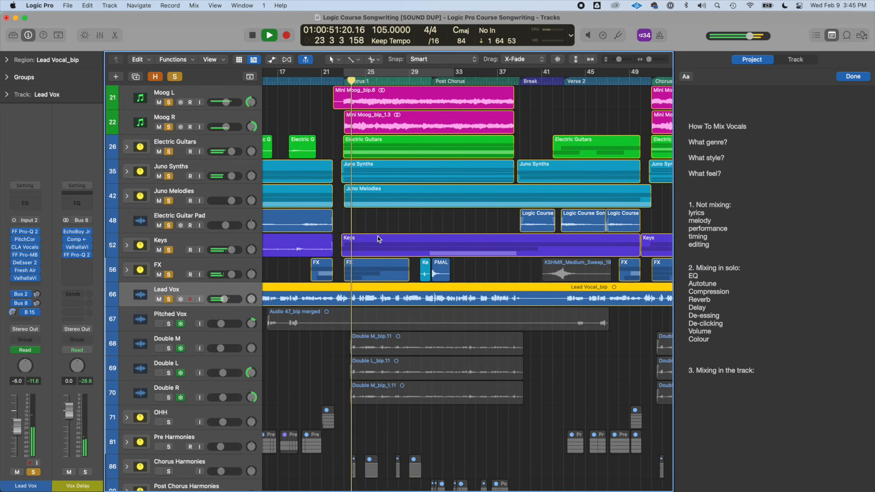
- Set Lead Vox's volume to -5.9 dB and raise its volume automation to -5.5 dB at Chorus 1 during playback
left_click_drag(223, 298, 224, 298)
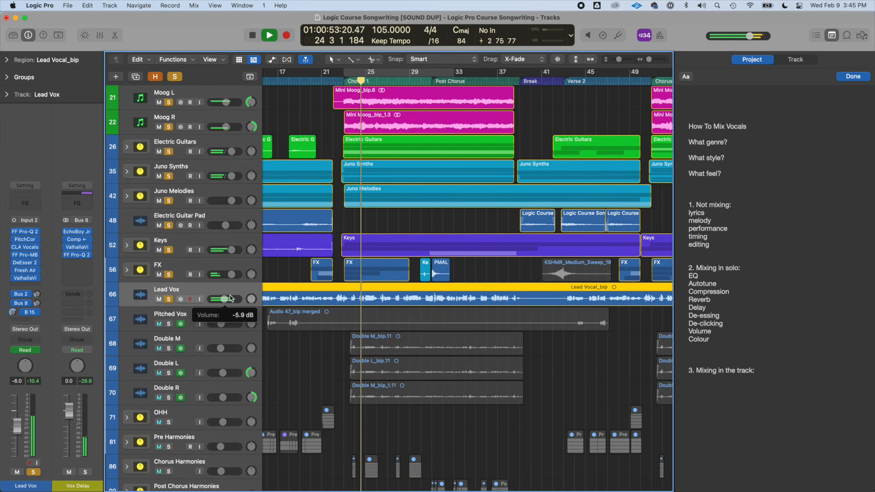
key("a")
left_click(226, 313)
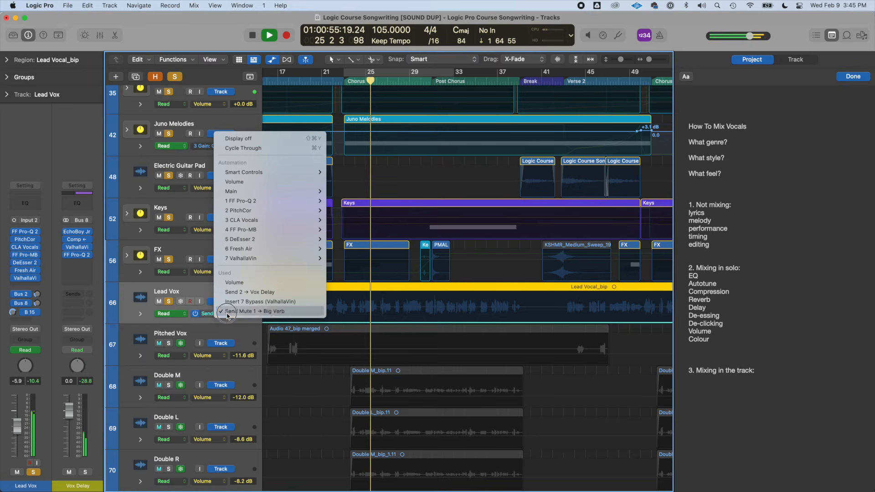
left_click(230, 301)
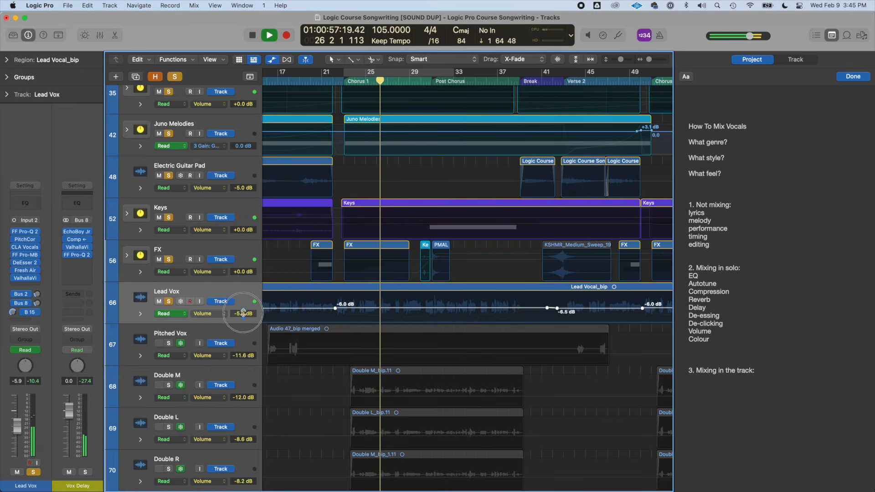
left_click_drag(243, 311, 244, 310)
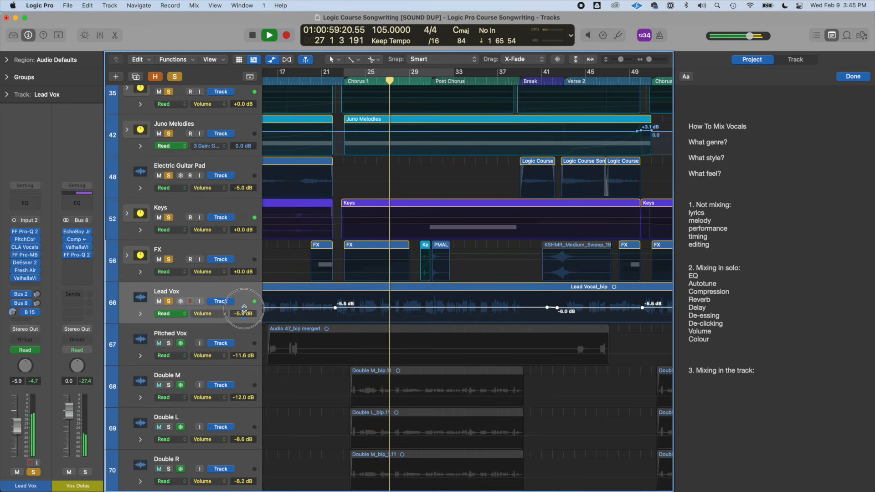
key("a")
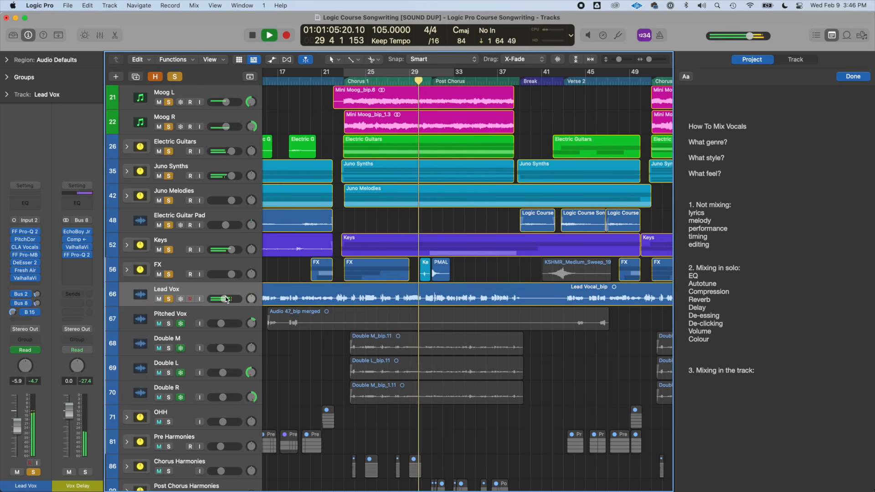
key("a")
key("space")
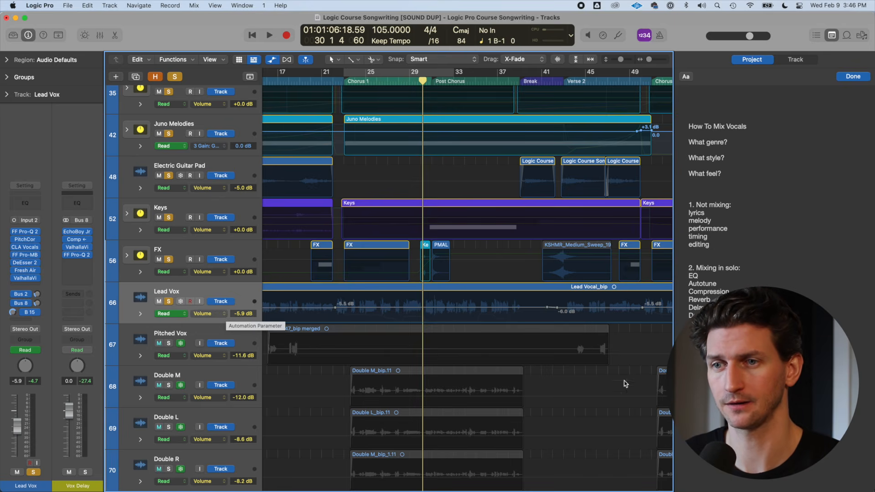
- Add "automation" under "3. Mixing in the track:" in the project notes and remove a blank line above that heading
type("automation")
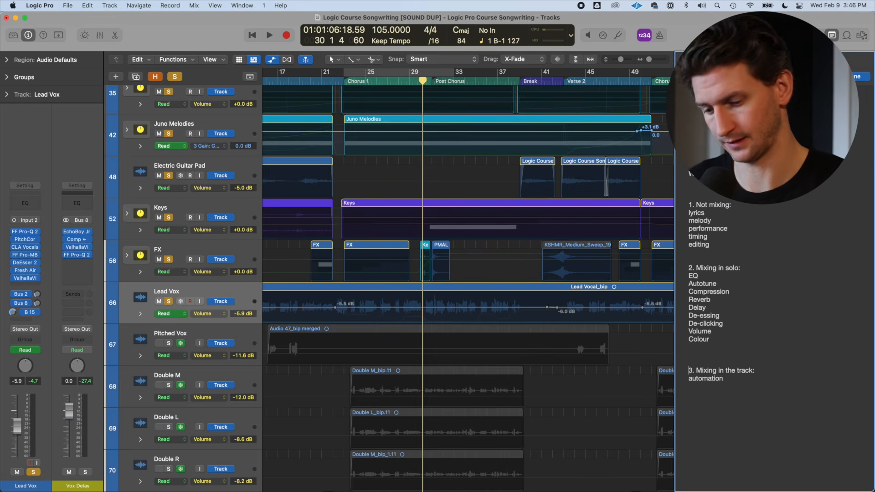
key("Up")
key("BackSpace")
left_click(723, 371)
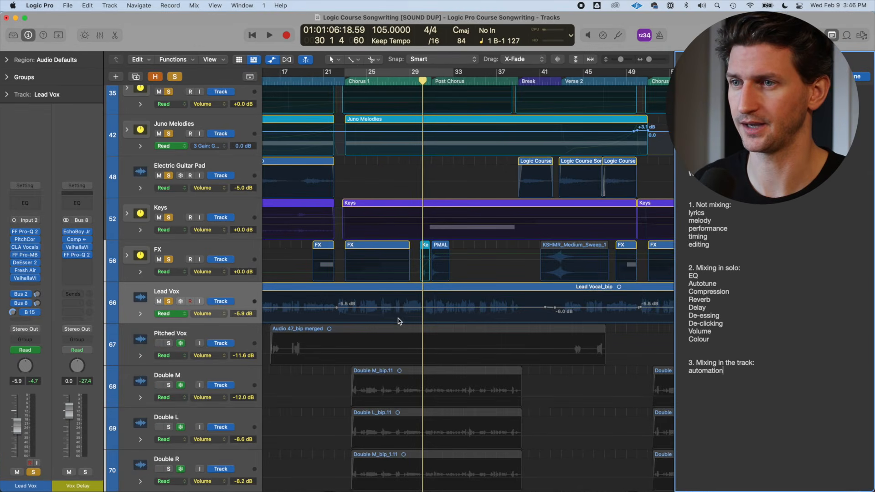
- Examine Lead Vox's volume automation across the whole song and add "doubles" to the notes under "automation"
left_click(196, 313)
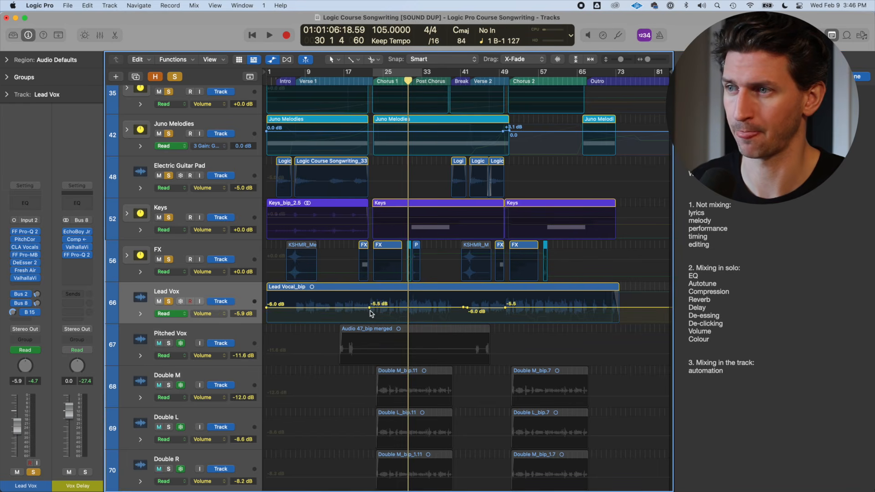
key("super+Down")
key("super+Down")
key("super+Down")
key("super+Down")
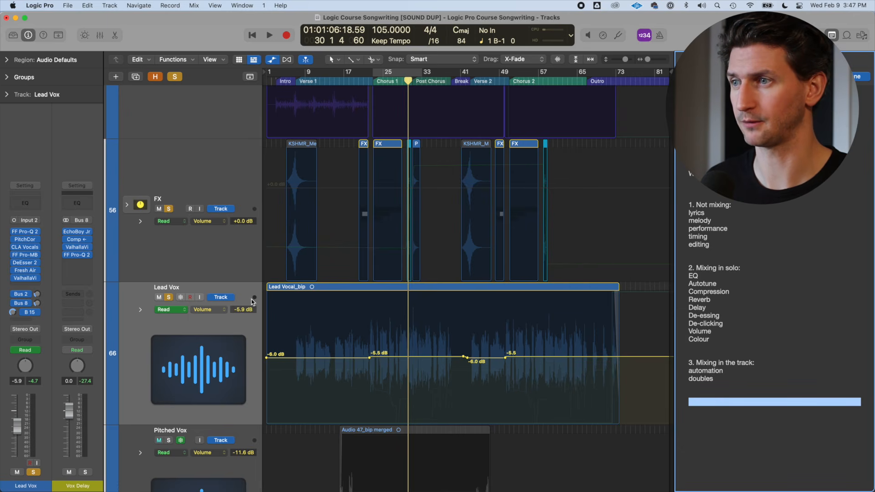
left_click(245, 327)
key("a")
key("super+Up")
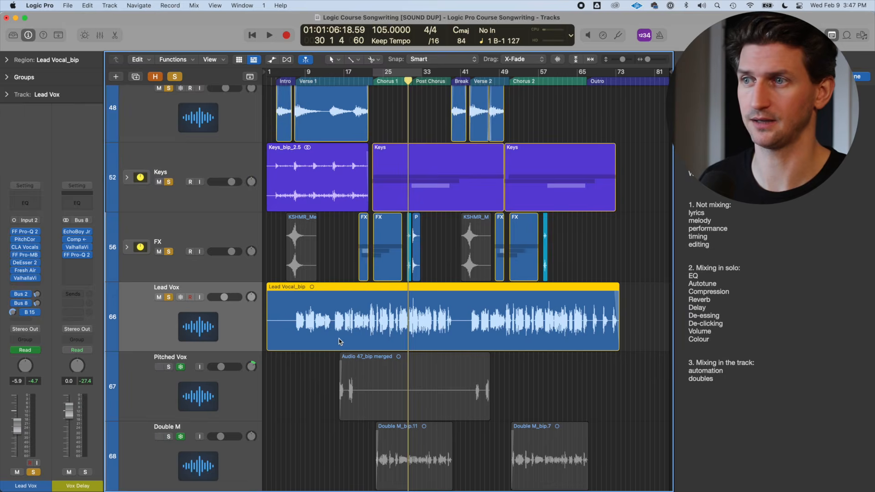
- Solo the Double M, Double L and Double R tracks and inspect the channel strips of the left and right doubles
key("super+Up")
left_click_drag(164, 269, 170, 333)
key("super+Right")
key("super+Right")
key("super+Right")
scroll(270, 230, "left", 3)
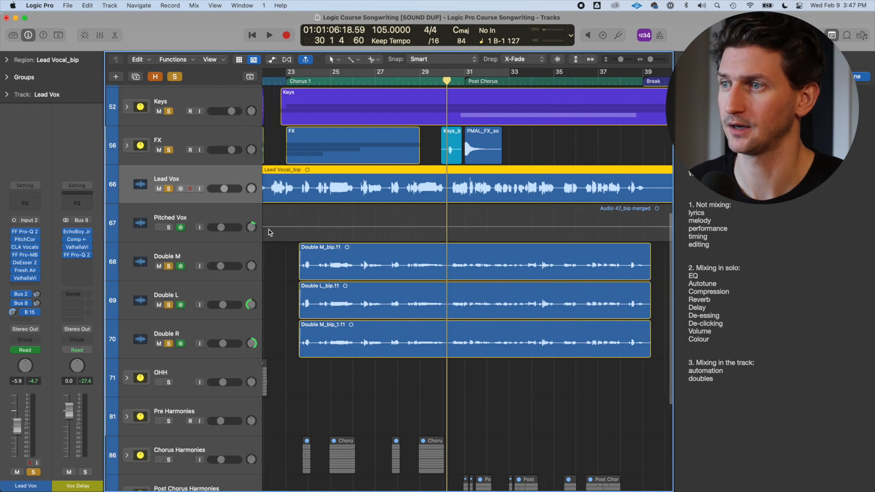
left_click(243, 307)
left_click(244, 332)
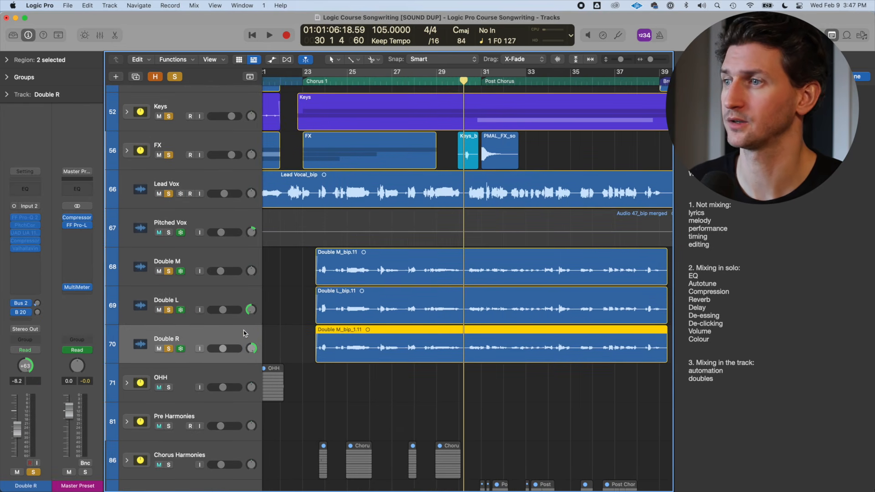
- Cycle Chorus 1 through Post Chorus and play Lead Vox alone, bringing in the three doubles by soloing them
key("super+Left")
key("super+Left")
key("super+Left")
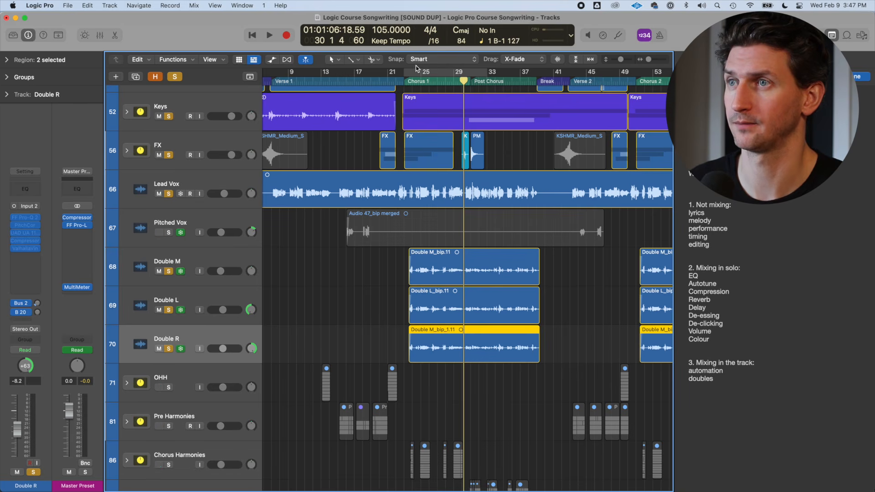
left_click_drag(493, 76, 544, 76)
left_click(187, 299)
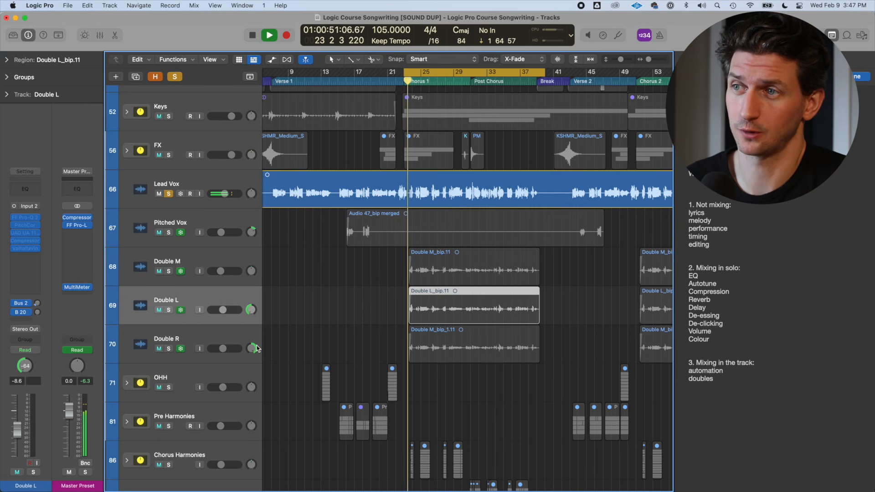
left_click_drag(168, 271, 175, 353)
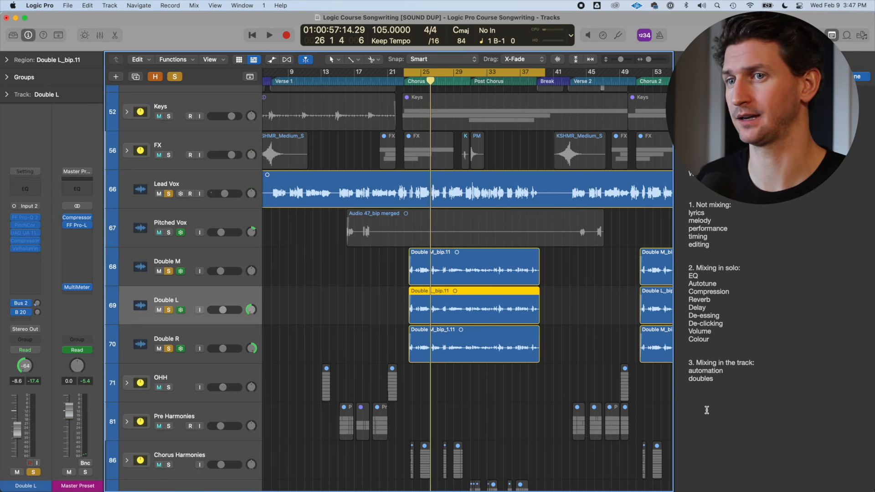
- Add "harmonies" below "doubles" in the notes and solo the Chorus Harmonies and Post Chorus Harmonies stacks
left_click(724, 378)
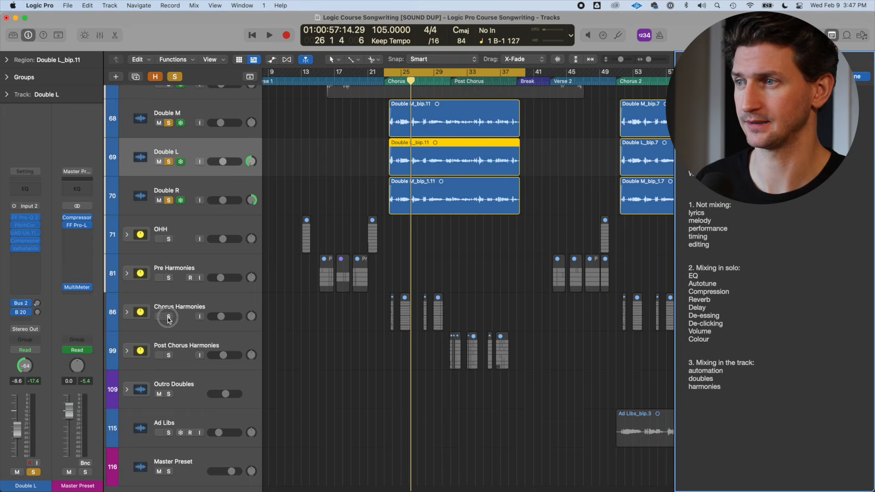
left_click(168, 317)
left_click(152, 311)
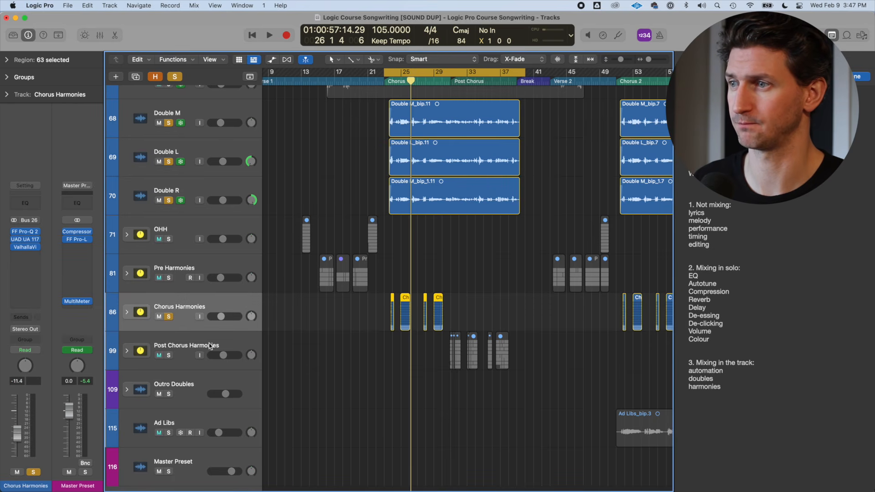
left_click(178, 353)
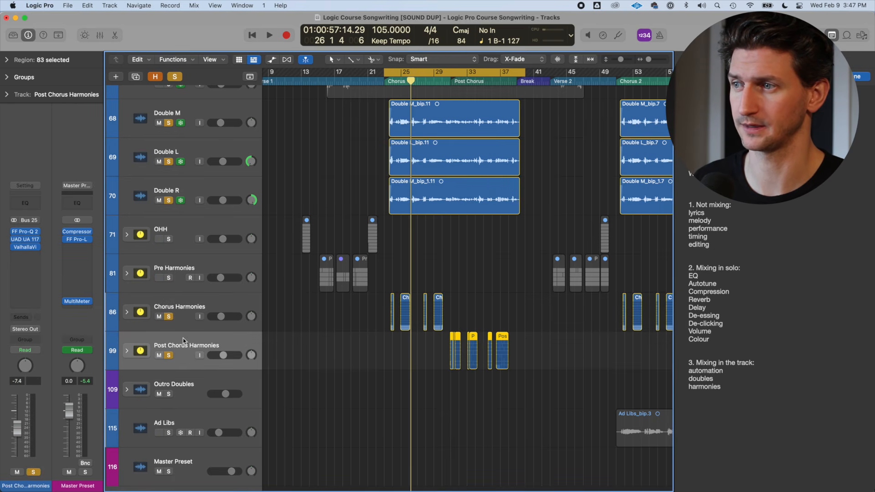
- Expand the Chorus Harmonies stack and examine its Mid and Low Oct tracks around Chorus 1
left_click(127, 313)
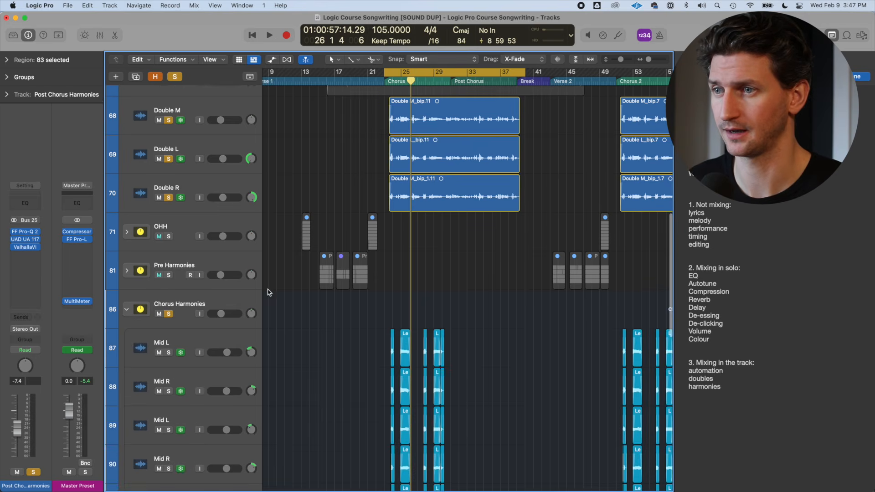
scroll(320, 277, "down", 5)
key("super+Right")
key("super+Right")
key("super+Right")
scroll(322, 275, "right", 2)
scroll(317, 268, "left", 1)
scroll(317, 268, "up", 1)
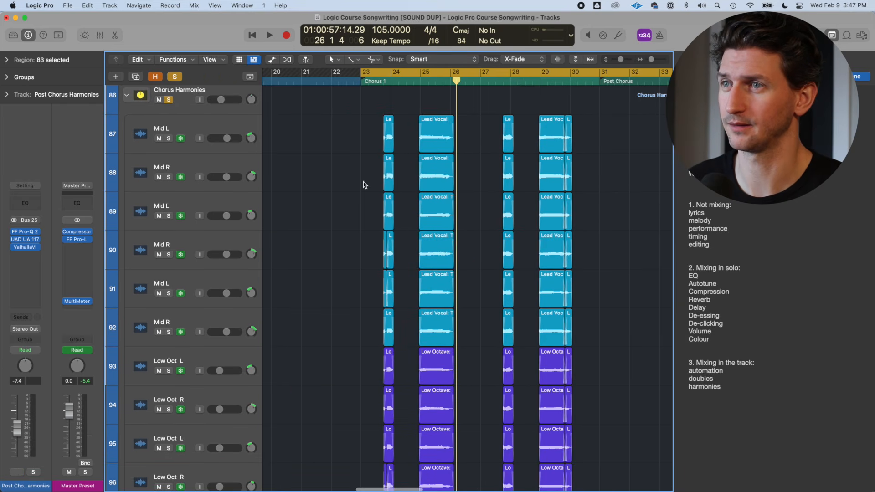
- Play the Chorus Harmonies layers in solo through Chorus 1, and place the playhead in bar 27 after stopping
scroll(448, 233, "down", 3)
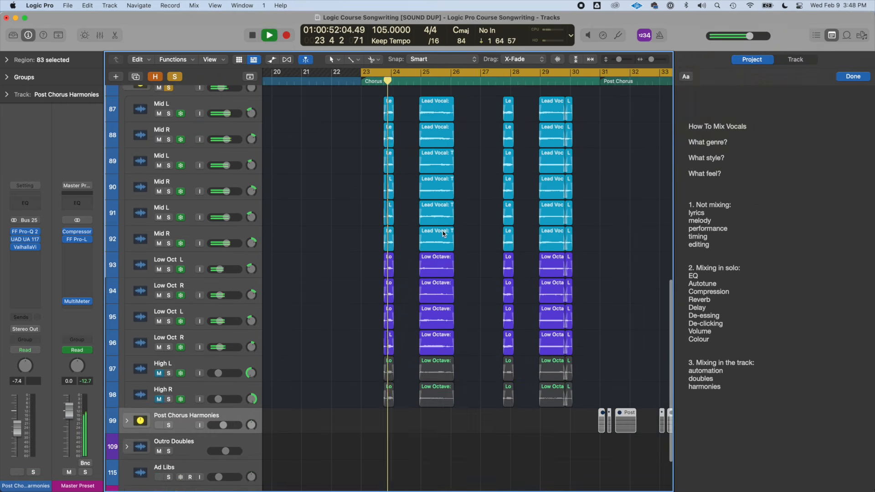
scroll(437, 232, "right", 4)
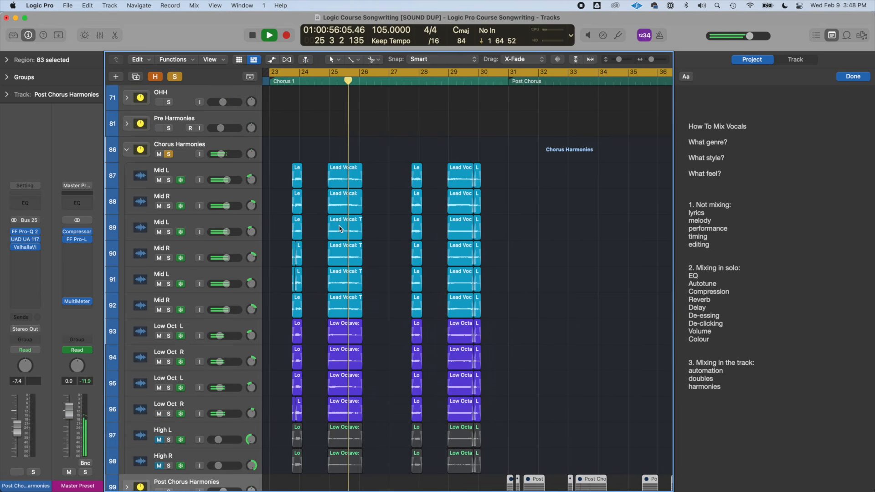
key("space")
left_click(404, 81)
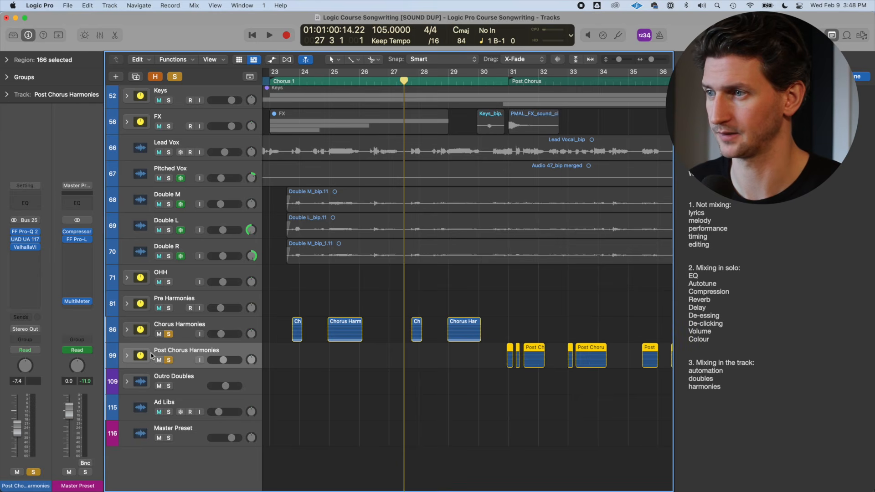
- Expand the Post Chorus Harmonies stack, play its High and Low layers in solo from bar 31, and collapse it again
left_click(127, 355)
scroll(439, 94, "down", 5)
scroll(438, 94, "right", 3)
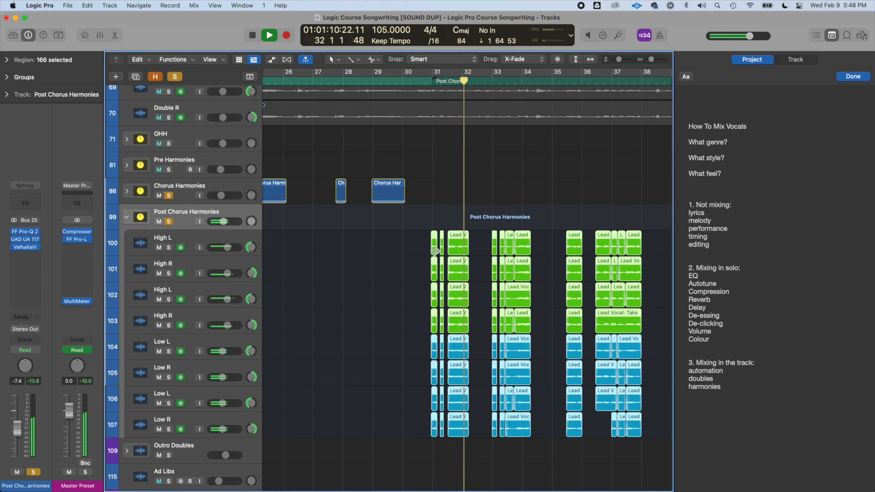
scroll(431, 254, "down", 5)
left_click(127, 217)
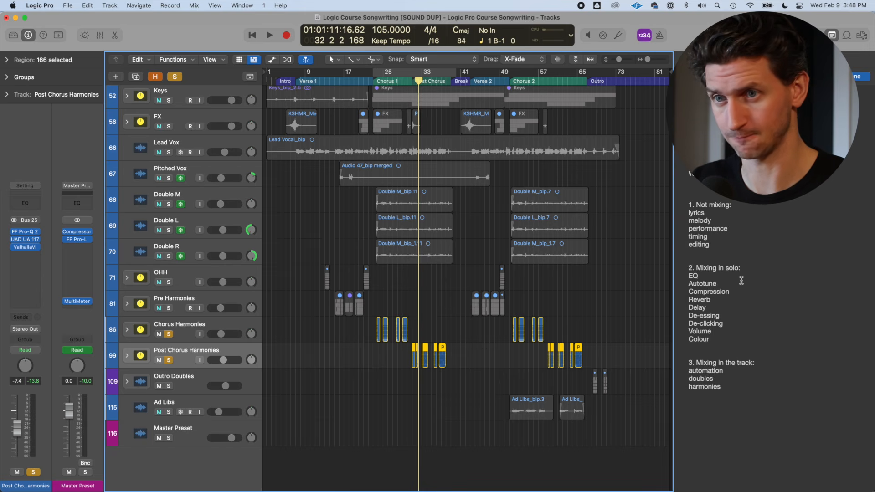
- Review the "Not mixing" and "Mixing in solo" lists in the project notes
left_click_drag(719, 339, 683, 210)
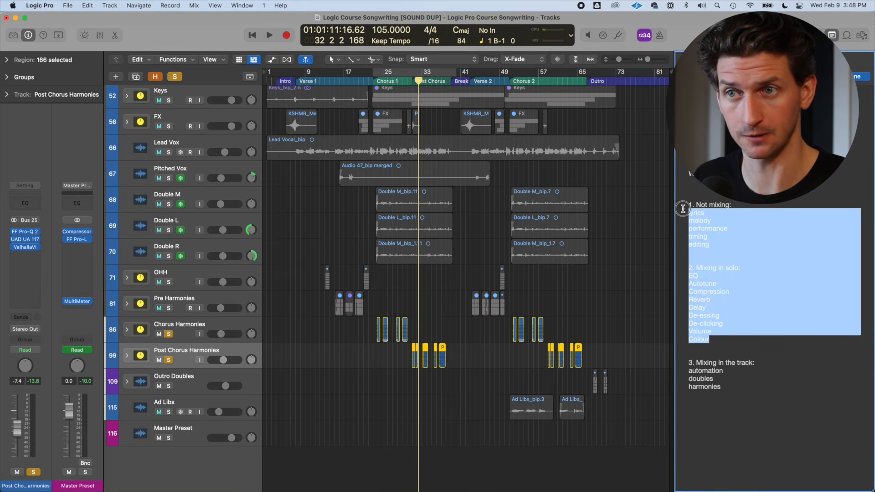
left_click(753, 274)
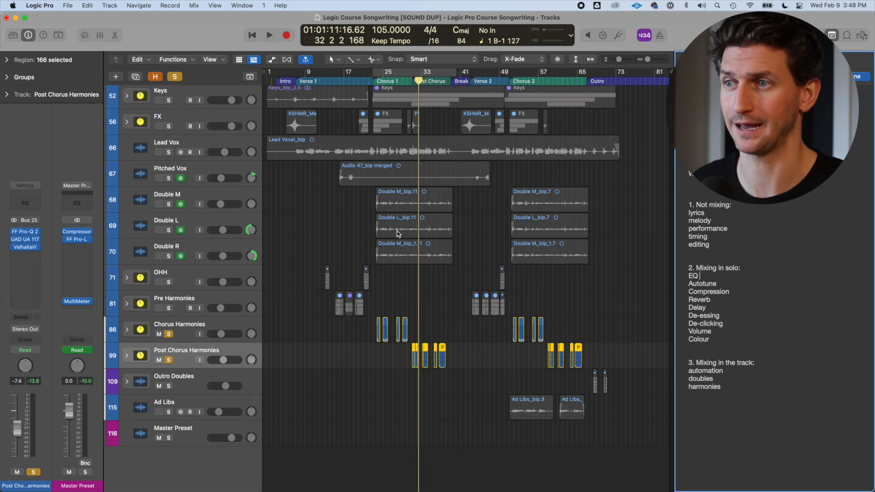
- Solo Lead Vox and the three doubles alongside the harmony stacks, and play all these vocals together from Chorus 1
scroll(394, 226, "up", 5)
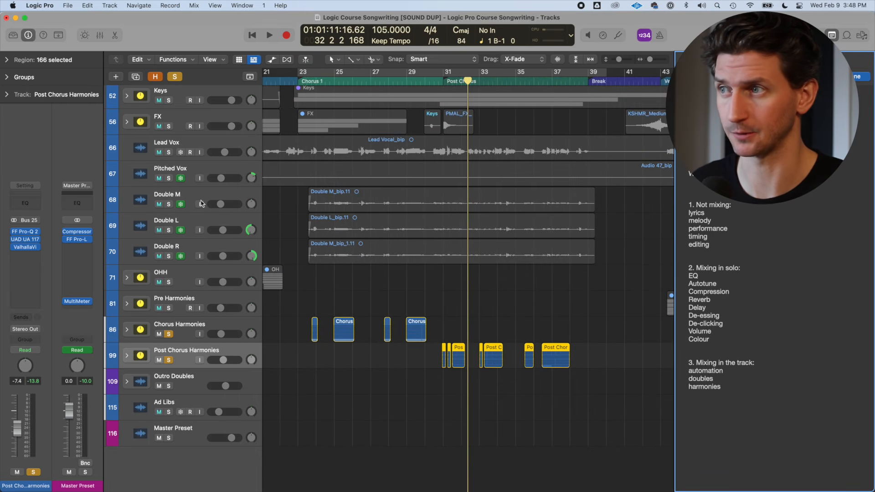
left_click(168, 204)
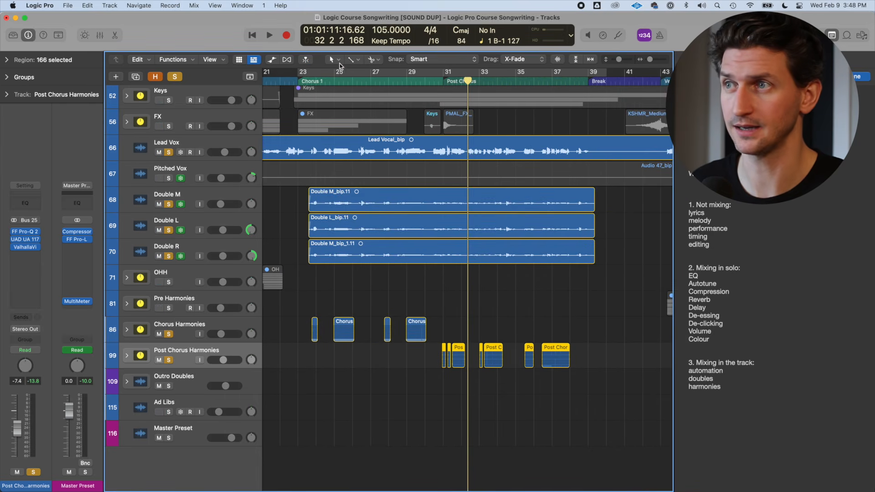
key("space")
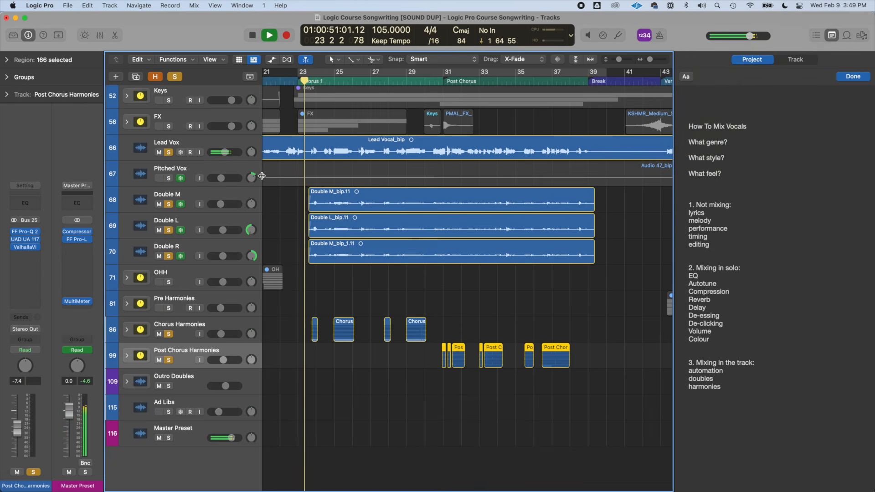
left_click(228, 144)
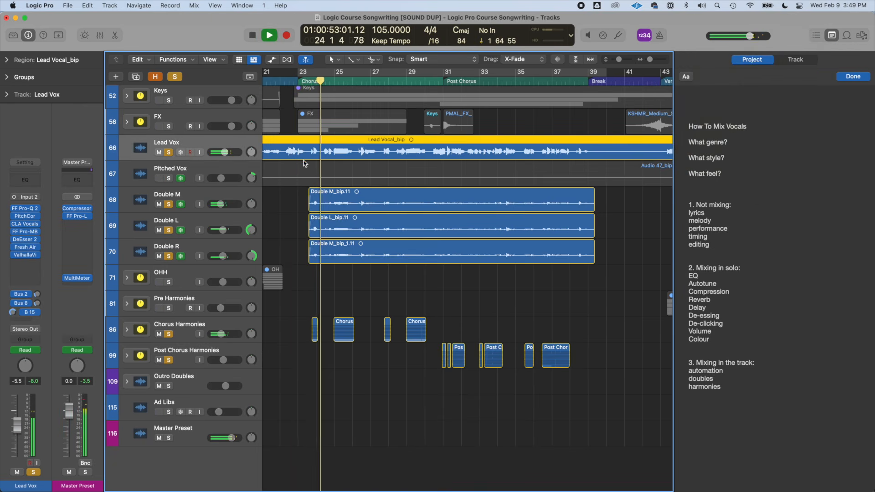
key("super+Left")
key("super+Left")
key("super+Left")
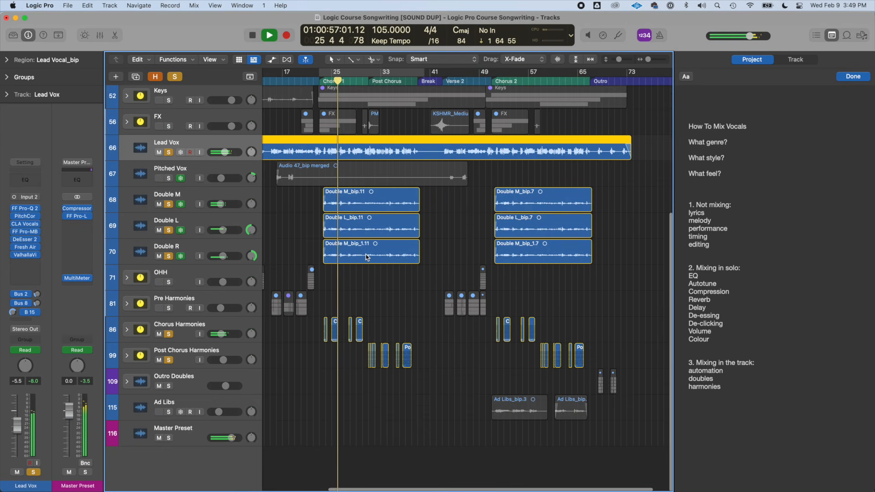
key("super+Up")
key("super+Right")
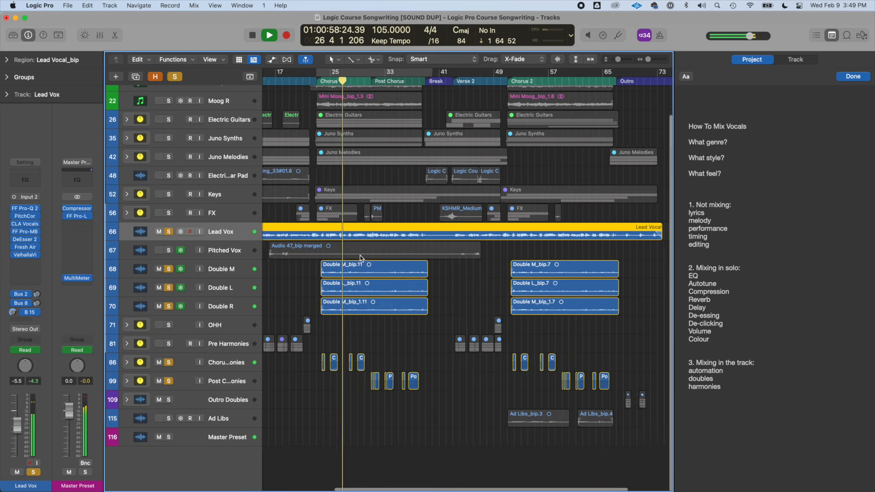
key("space")
- Solo Moog L and Moog R with the vocals and play from the start of Chorus 1
scroll(214, 165, "up", 2)
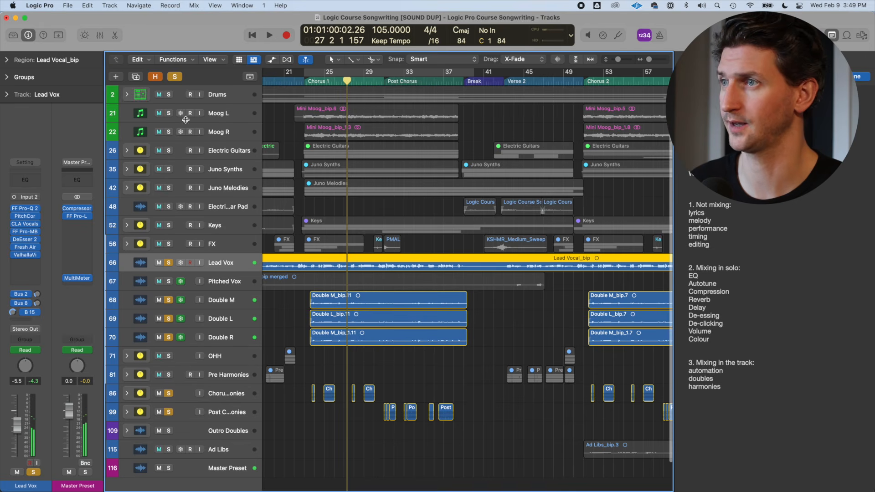
left_click_drag(169, 113, 168, 131)
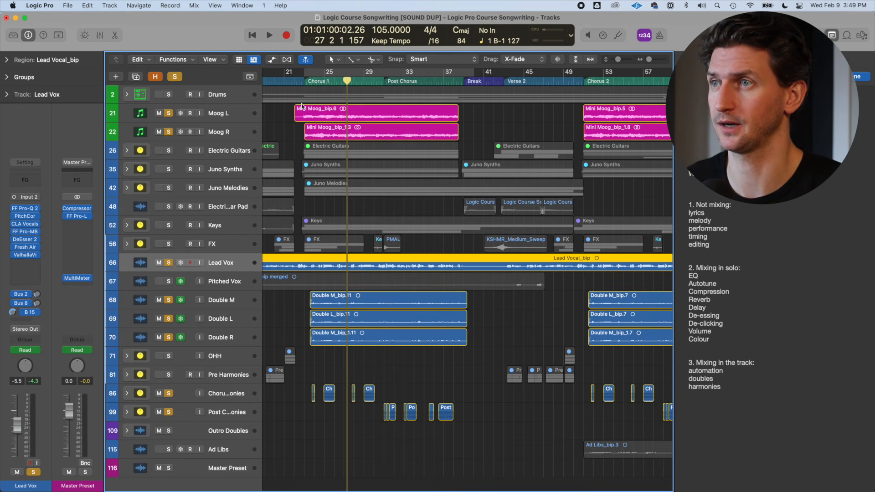
left_click(303, 83)
key("space")
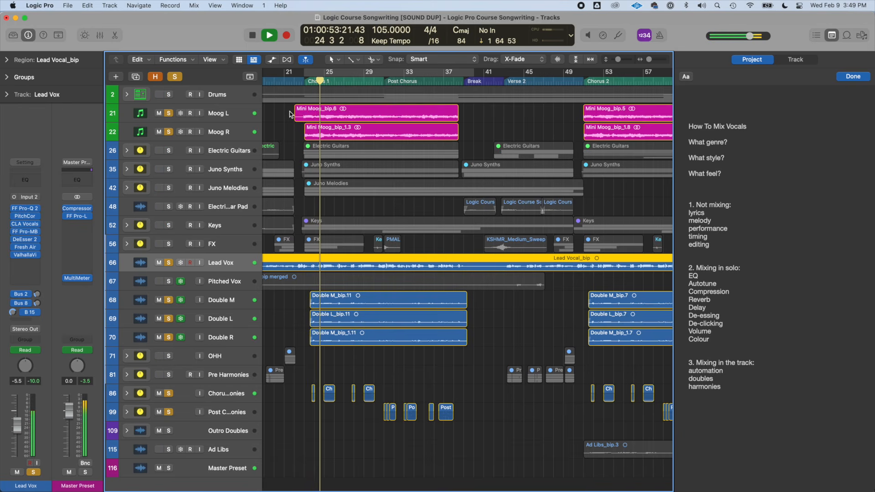
- Bring in Electric Guitars, Juno Synths, Juno Melodies and Keys one by one by soloing them during playback, and stop after the Post Chorus
left_click(169, 150)
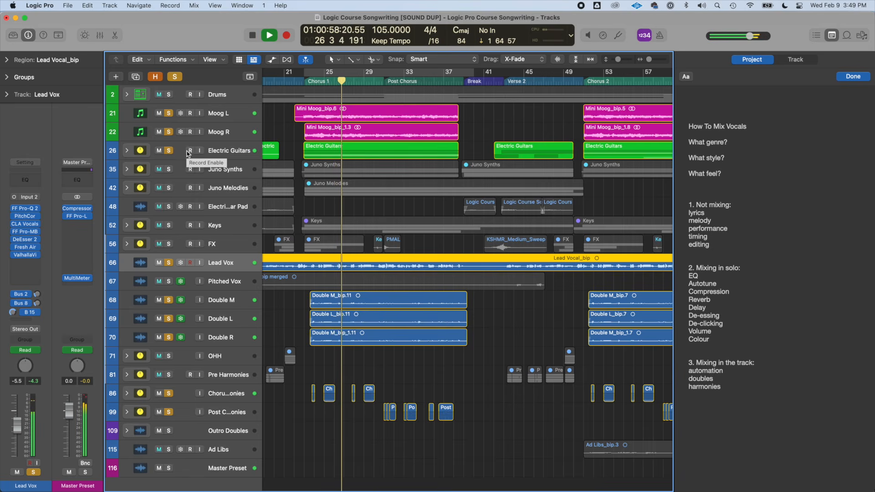
left_click(170, 170)
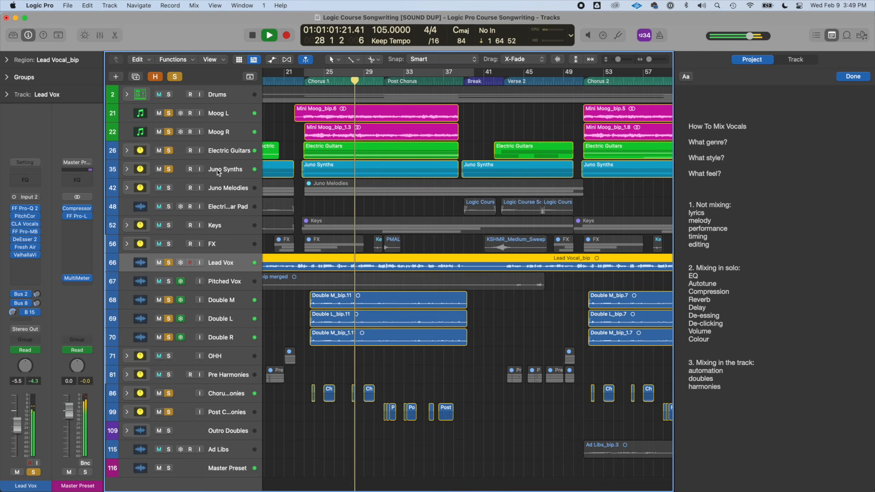
left_click(169, 188)
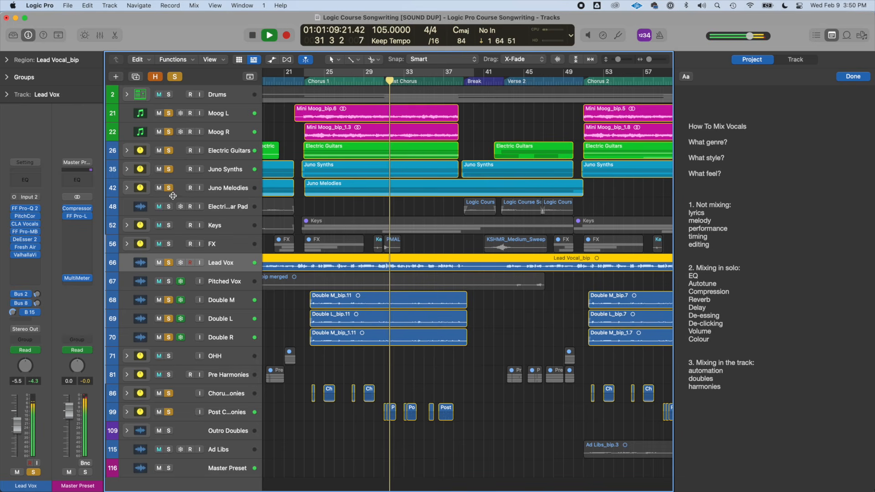
left_click(169, 225)
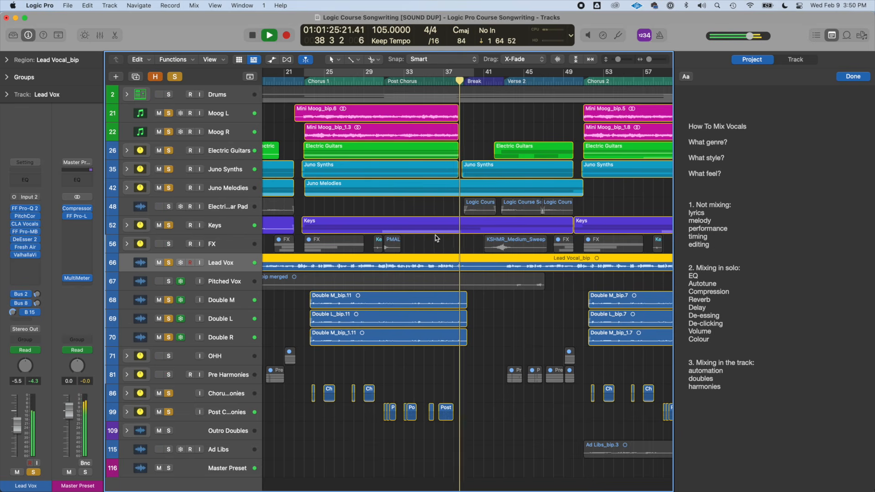
key("space")
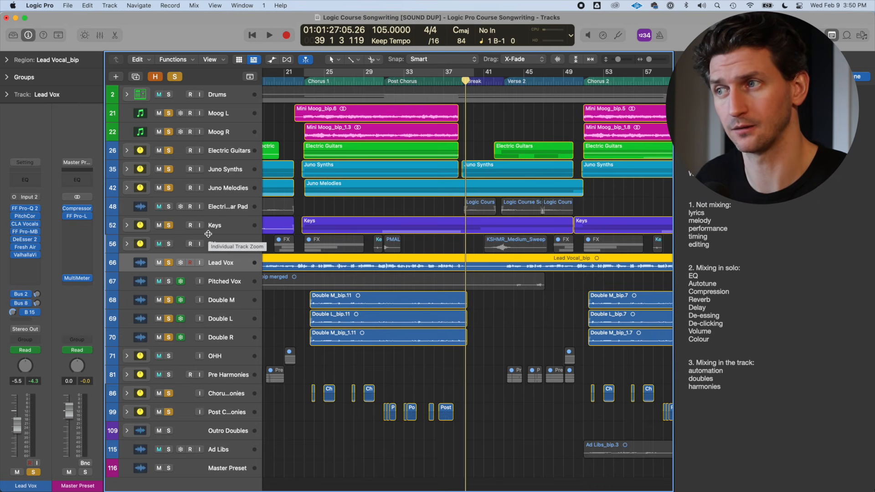
- Return the playhead to the start of Chorus 1 and look over the soloed instrument and vocal tracks
left_click(303, 81)
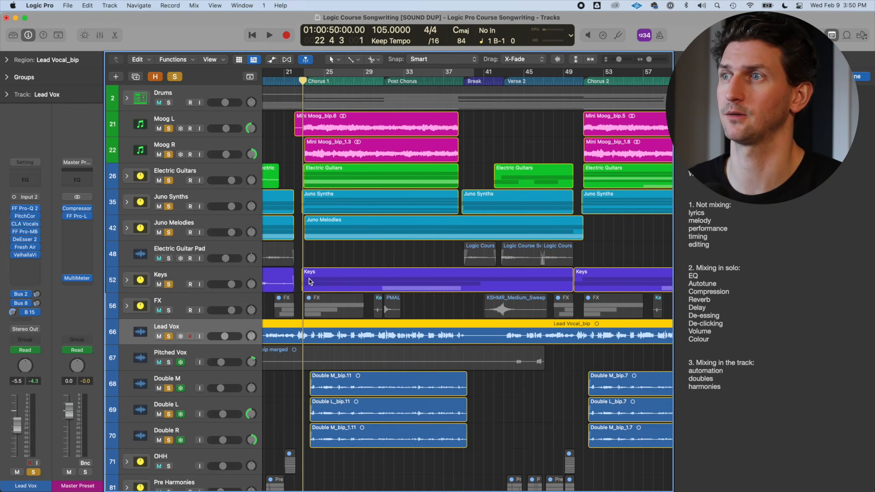
scroll(309, 281, "down", 5)
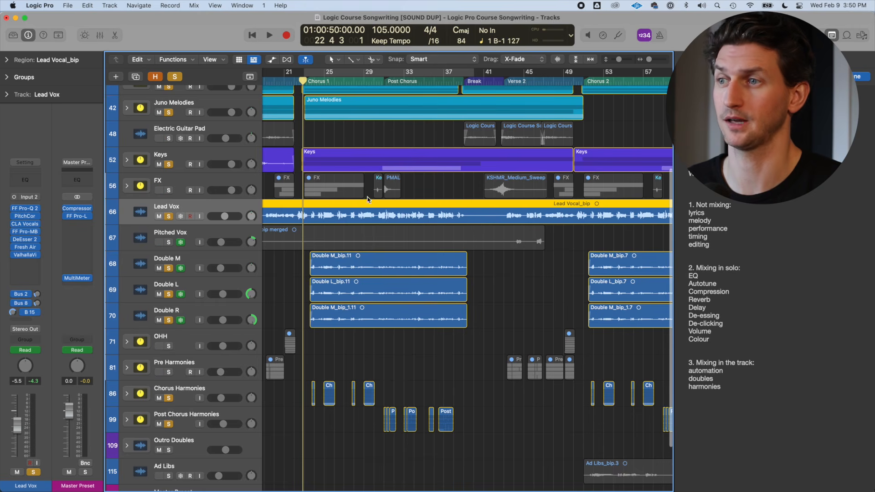
scroll(395, 286, "up", 5)
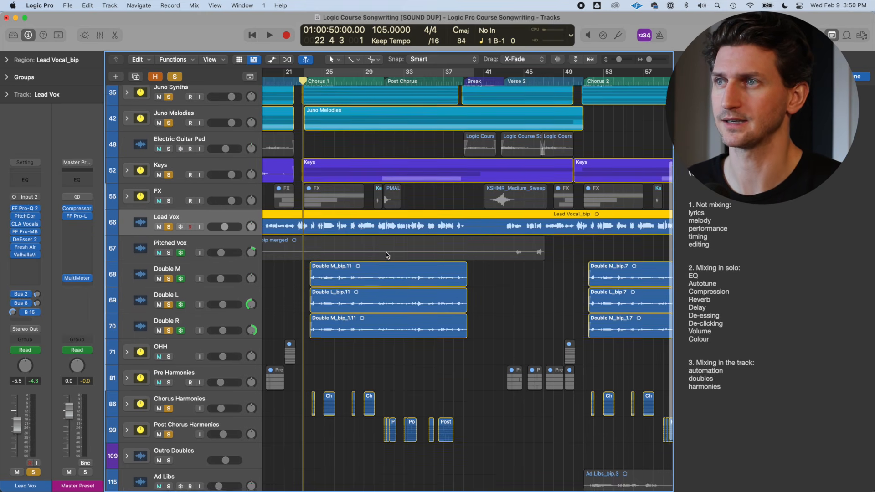